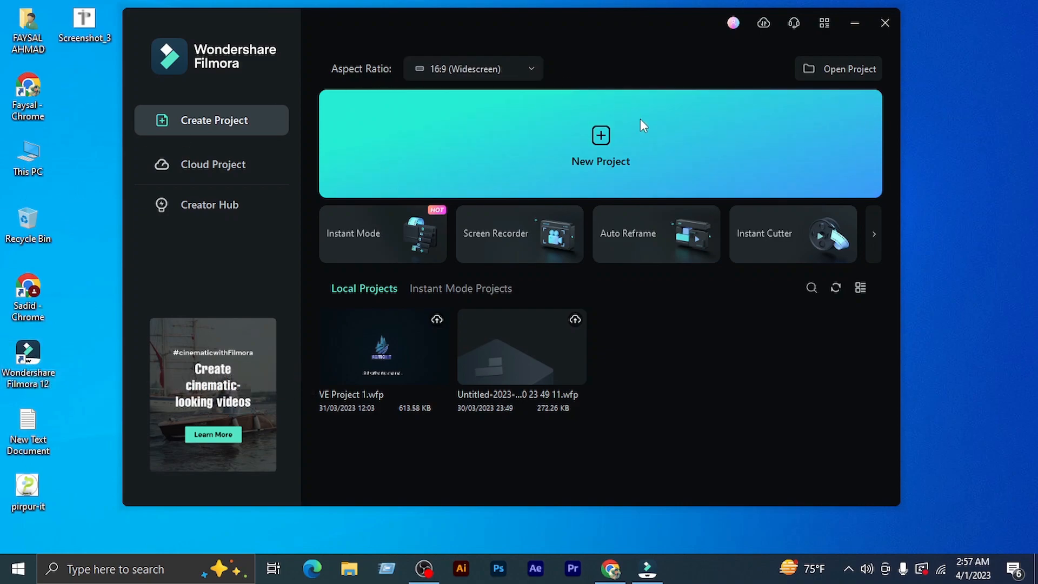
# Create a new project and import the abstract-big-data-transfer clip and the pexels-kelly-lacy clips 6581012 and 6581278
pyautogui.click(646, 135)
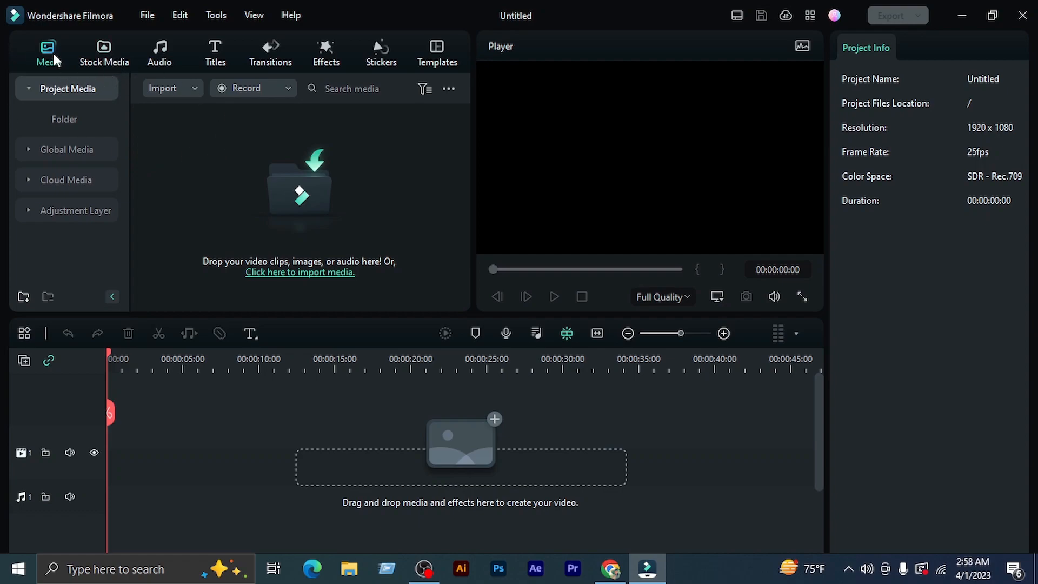
pyautogui.click(286, 184)
pyautogui.click(258, 156)
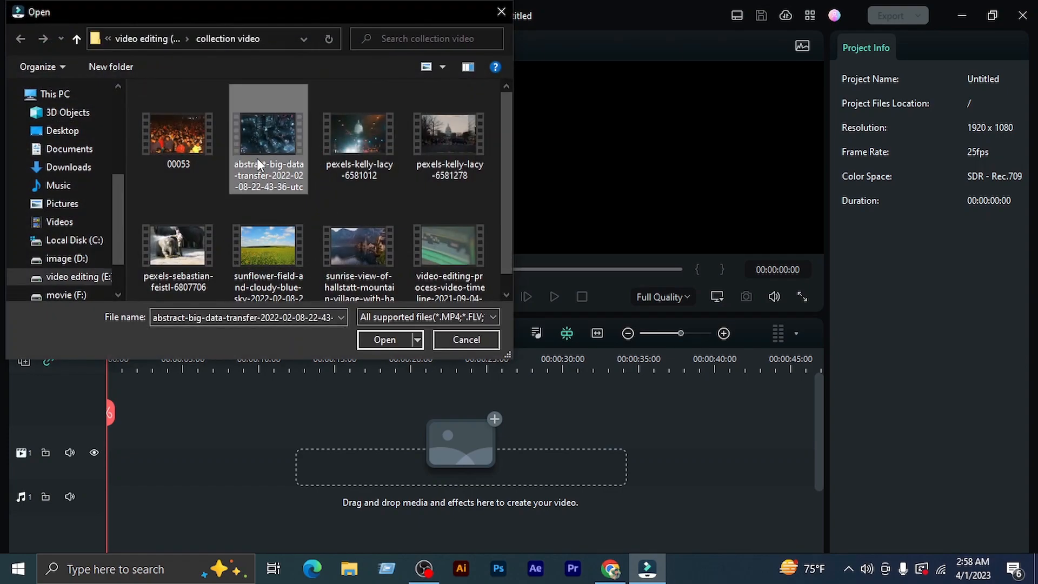
pyautogui.keyDown('ctrl'); pyautogui.click(342, 146); pyautogui.keyUp('ctrl')
pyautogui.keyDown('ctrl'); pyautogui.click(448, 137); pyautogui.keyUp('ctrl')
pyautogui.click(394, 338)
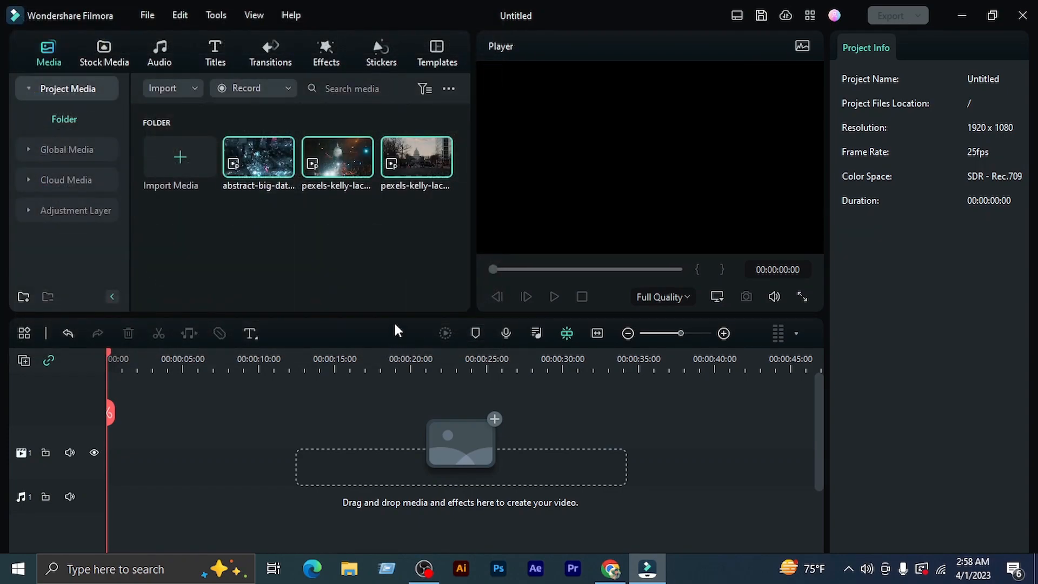
# Find the HD video of the seal on the beach in the Pexels stock media and place it at the start of video track 1
pyautogui.click(100, 53)
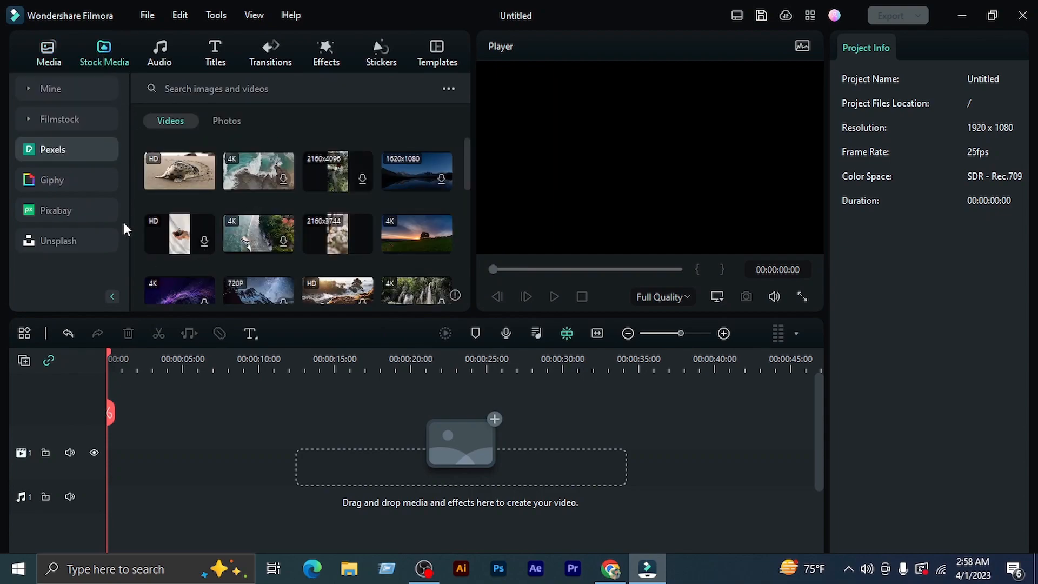
pyautogui.scroll(-1, 322, 273)
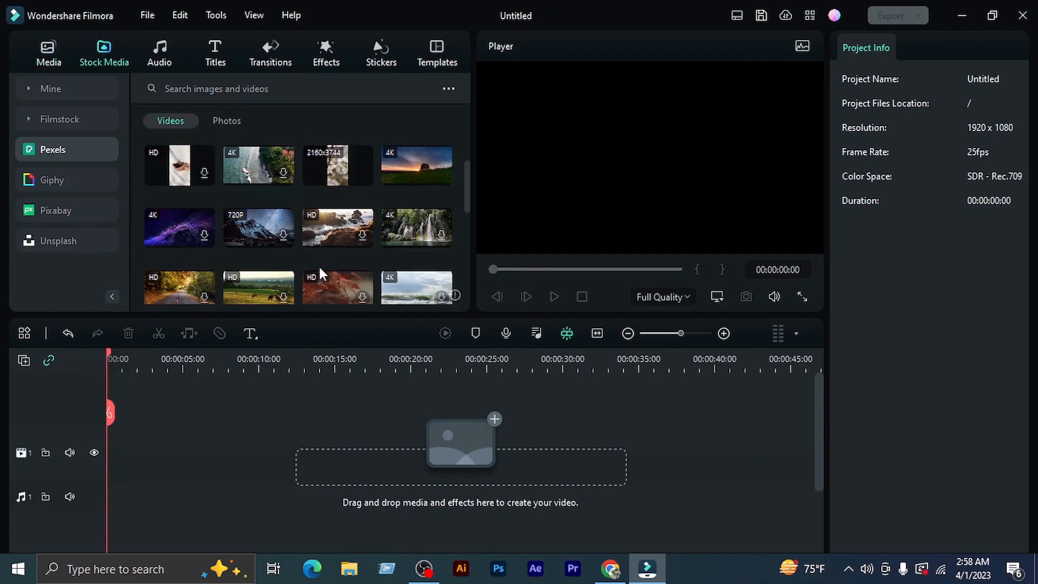
pyautogui.scroll(-1, 320, 270)
pyautogui.scroll(2, 320, 267)
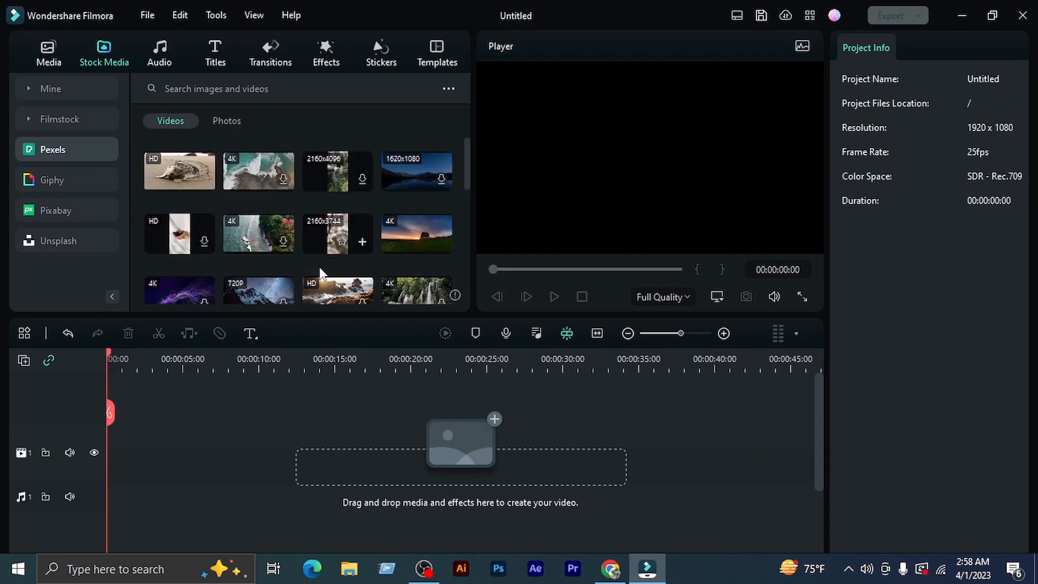
pyautogui.scroll(-2, 349, 248)
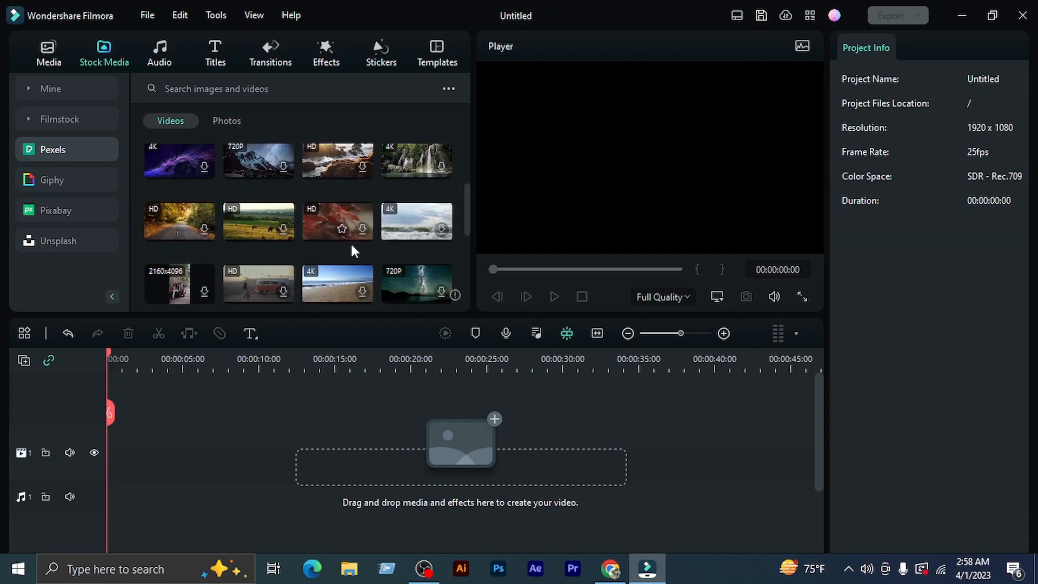
pyautogui.scroll(-1, 359, 238)
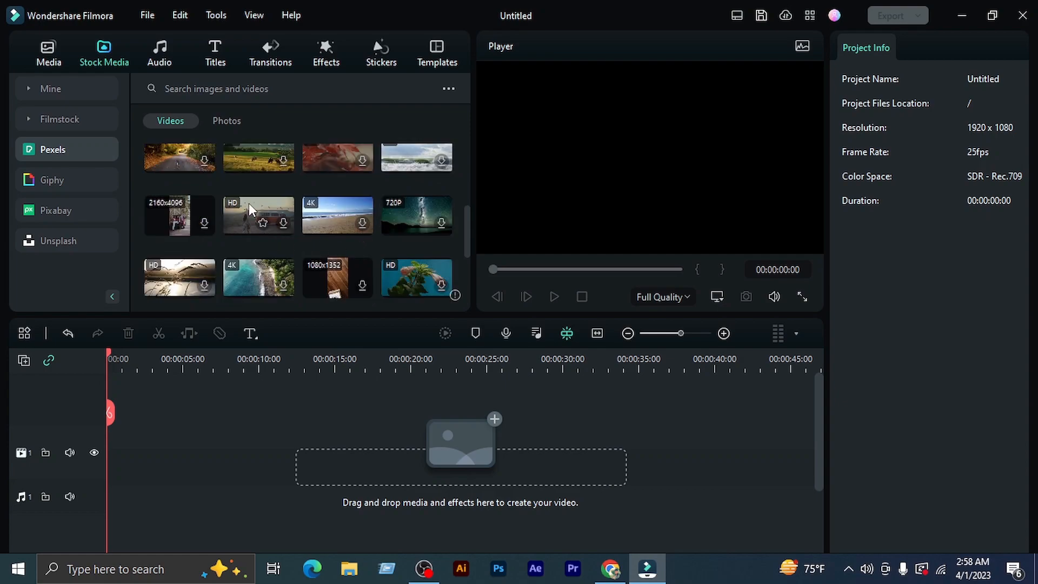
pyautogui.scroll(-1, 253, 212)
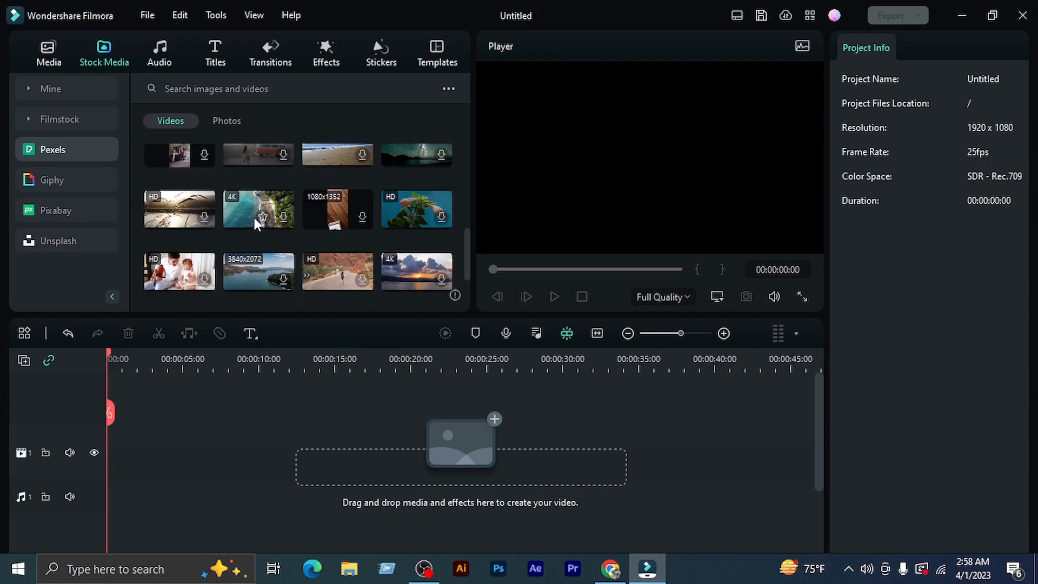
pyautogui.scroll(-1, 349, 221)
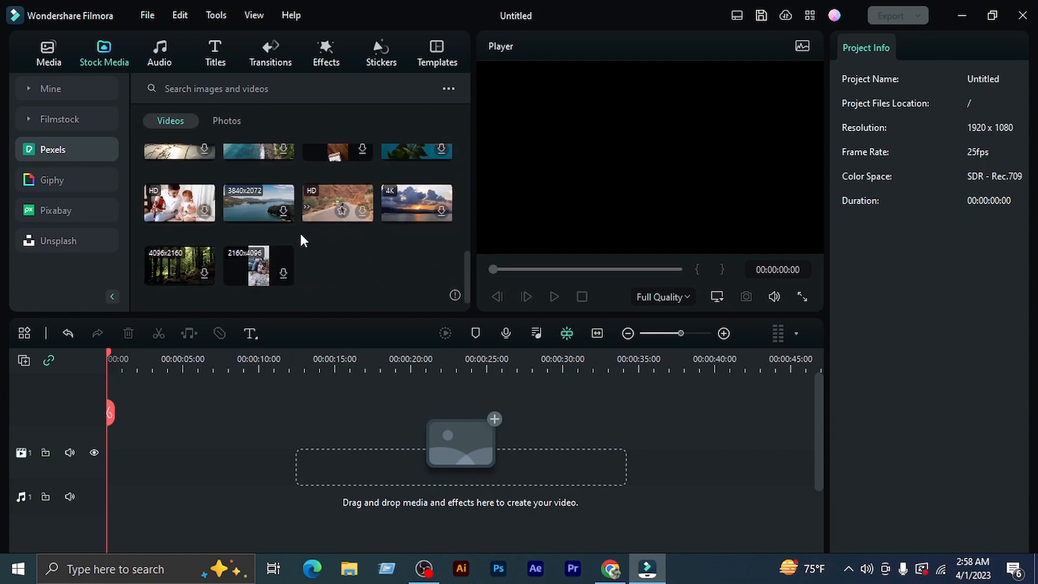
pyautogui.scroll(6, 181, 264)
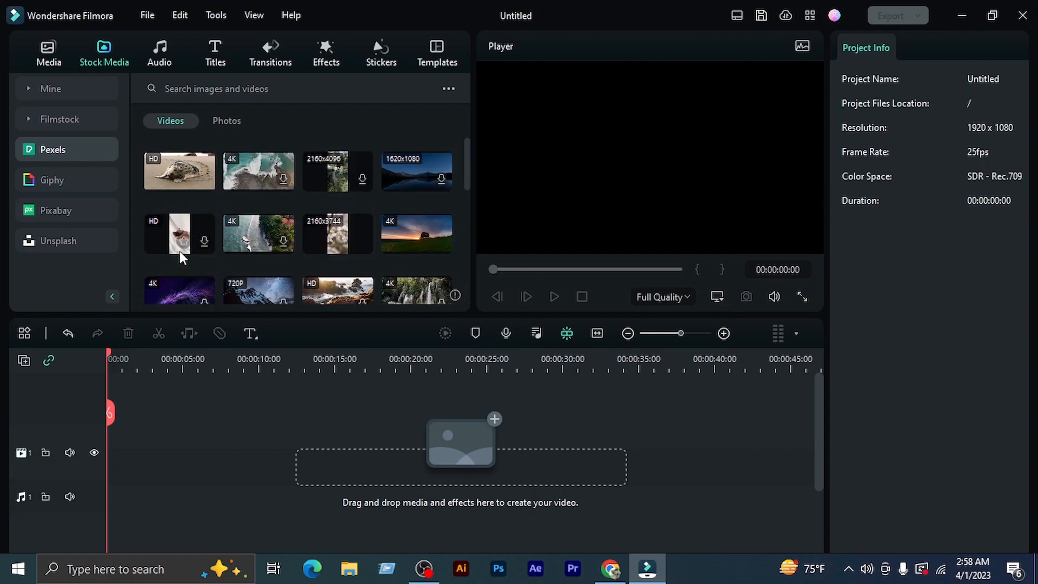
pyautogui.moveTo(188, 172); pyautogui.dragTo(90, 442)
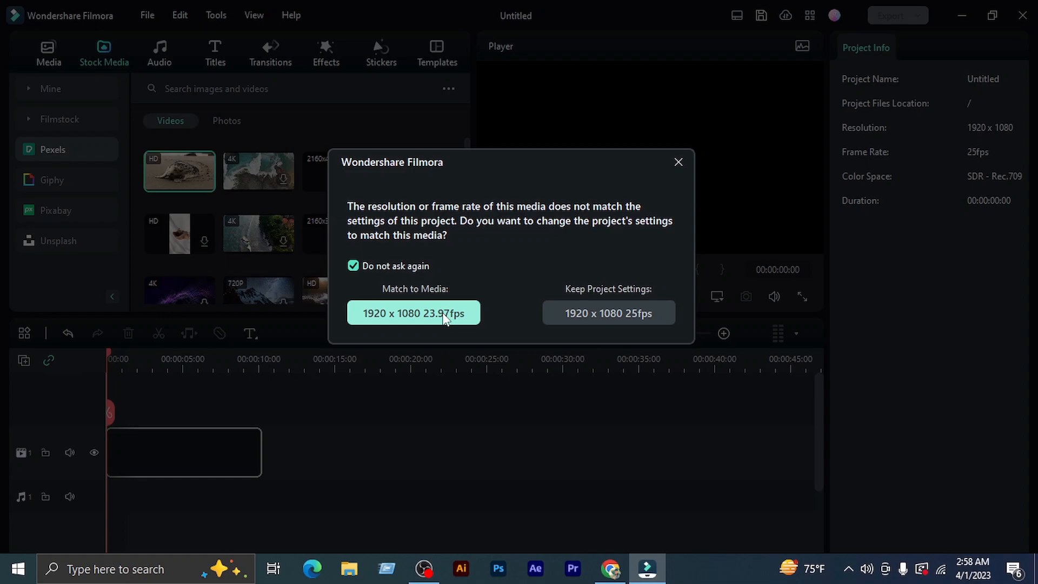
pyautogui.press('Print')
pyautogui.moveTo(296, 254); pyautogui.dragTo(511, 379)
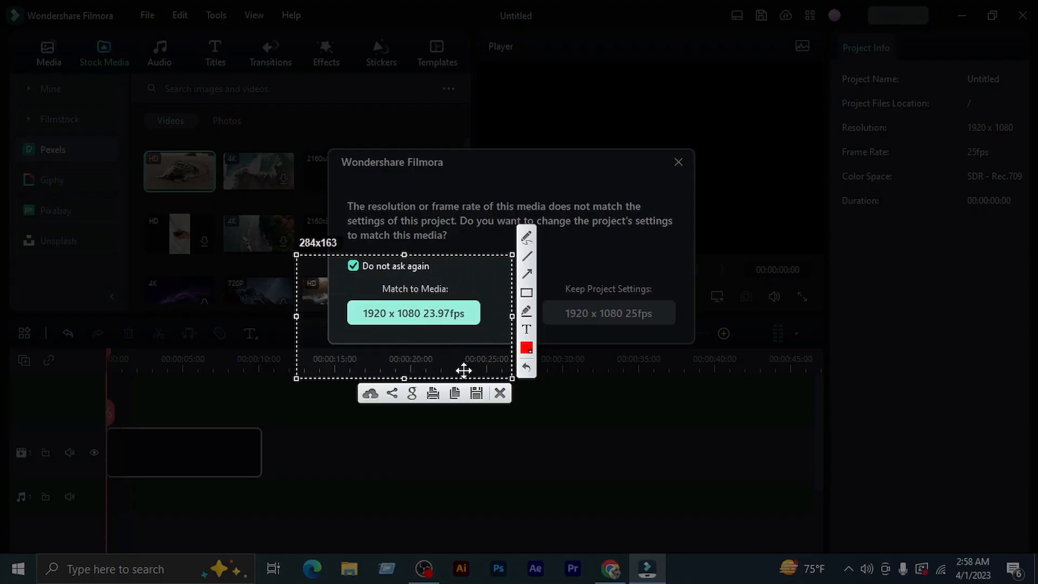
pyautogui.click(500, 393)
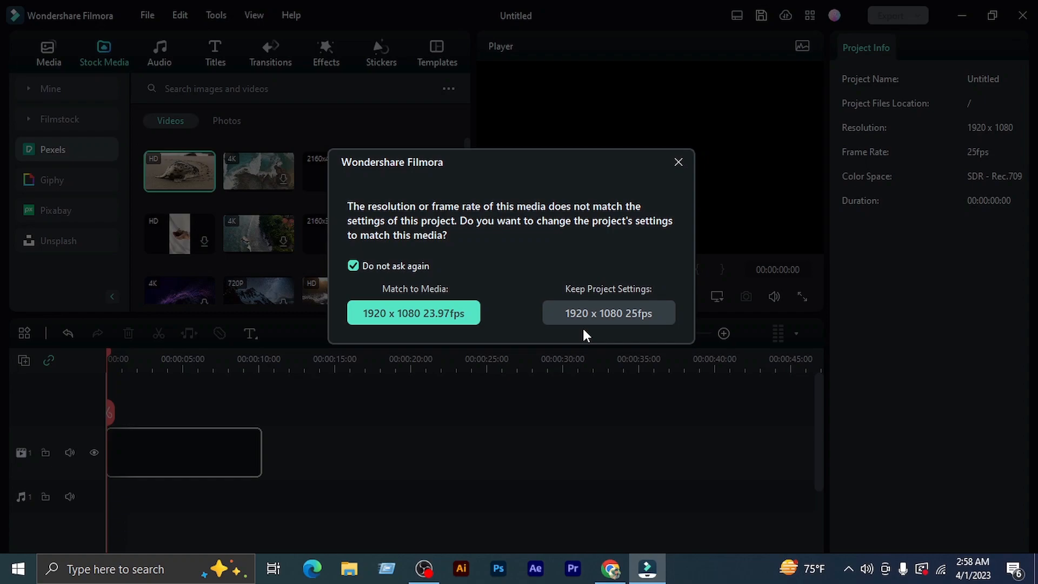
# Keep the project settings of 1920 x 1080 25fps for the seal clip and briefly play it in the preview
pyautogui.click(611, 318)
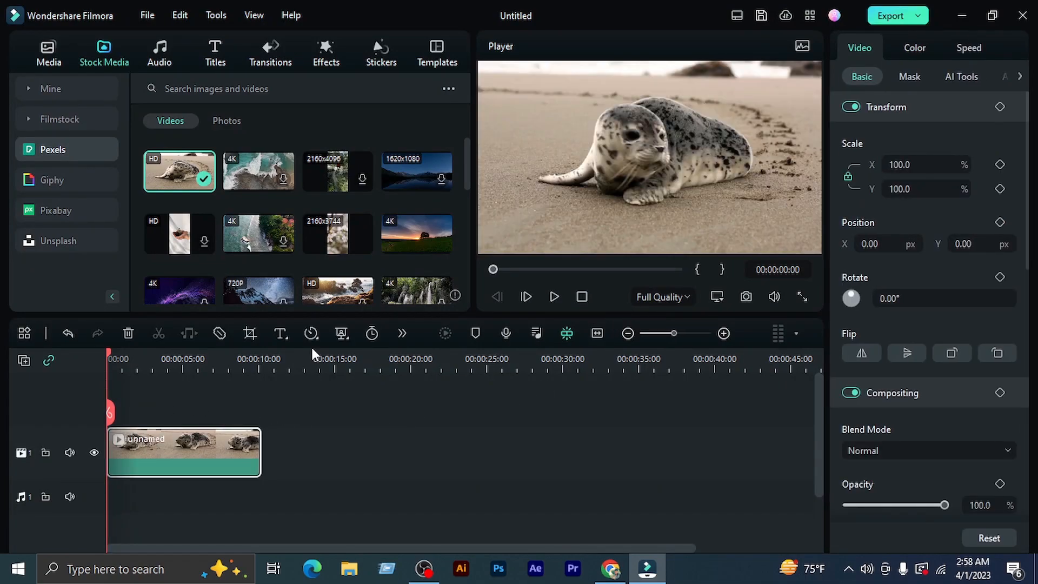
pyautogui.click(553, 296)
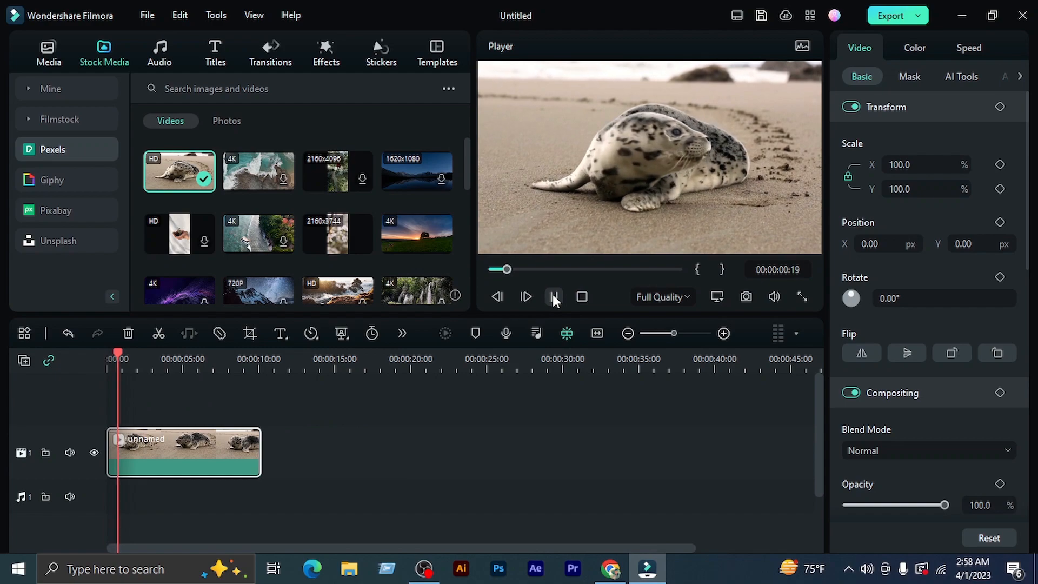
pyautogui.click(553, 295)
pyautogui.scroll(-2, 287, 208)
pyautogui.scroll(2, 286, 216)
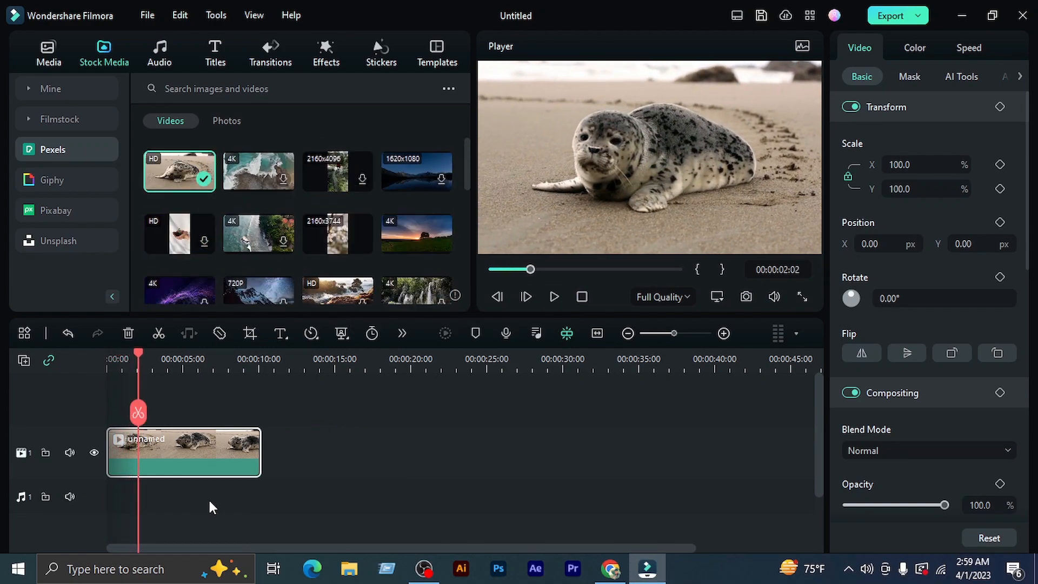
# Preview the trending music track Alive and place it on audio track 1 from the start of the timeline
pyautogui.click(166, 58)
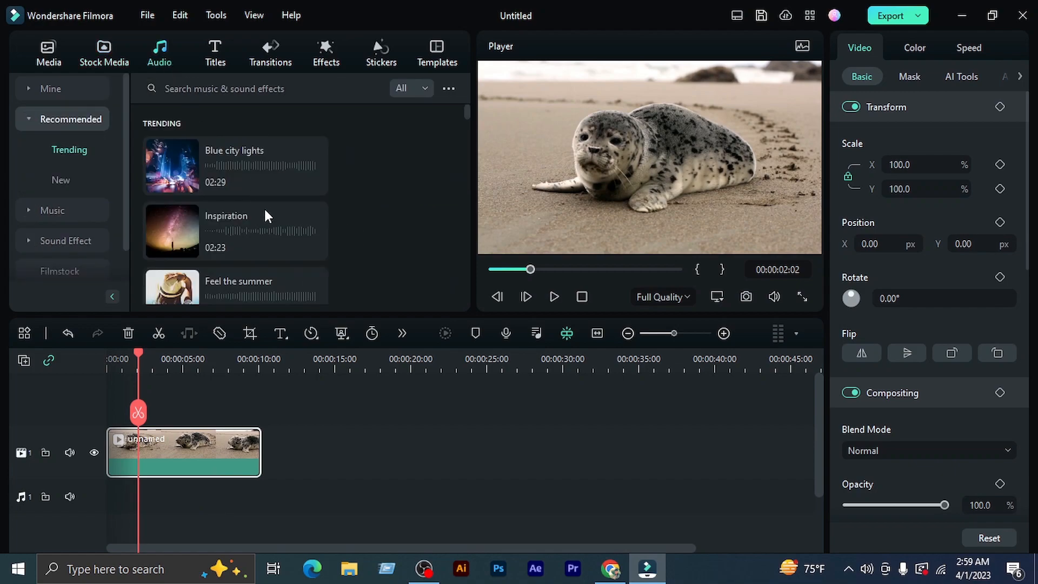
pyautogui.scroll(-5, 264, 207)
pyautogui.scroll(-3, 233, 231)
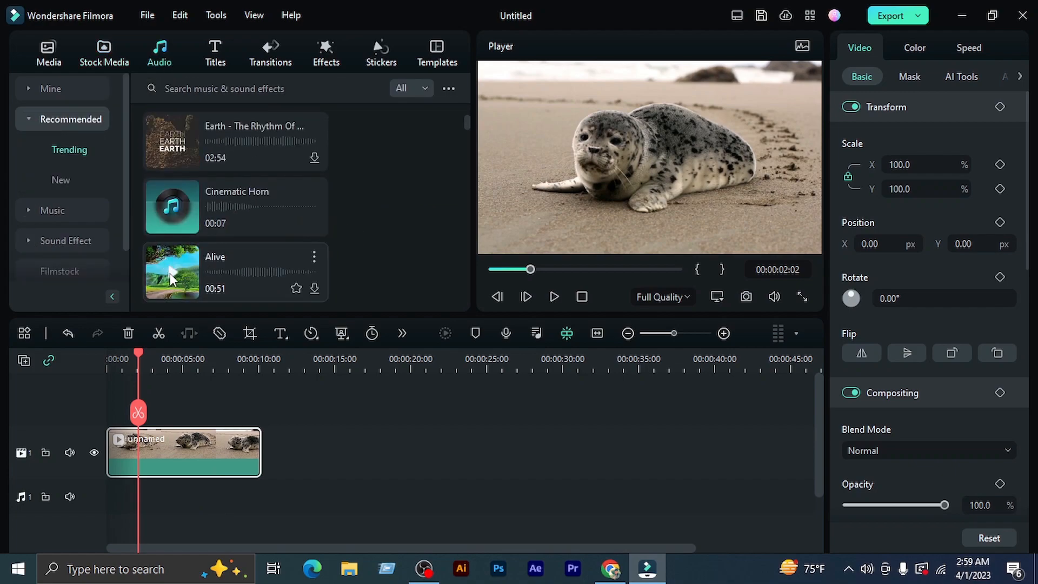
pyautogui.click(171, 273)
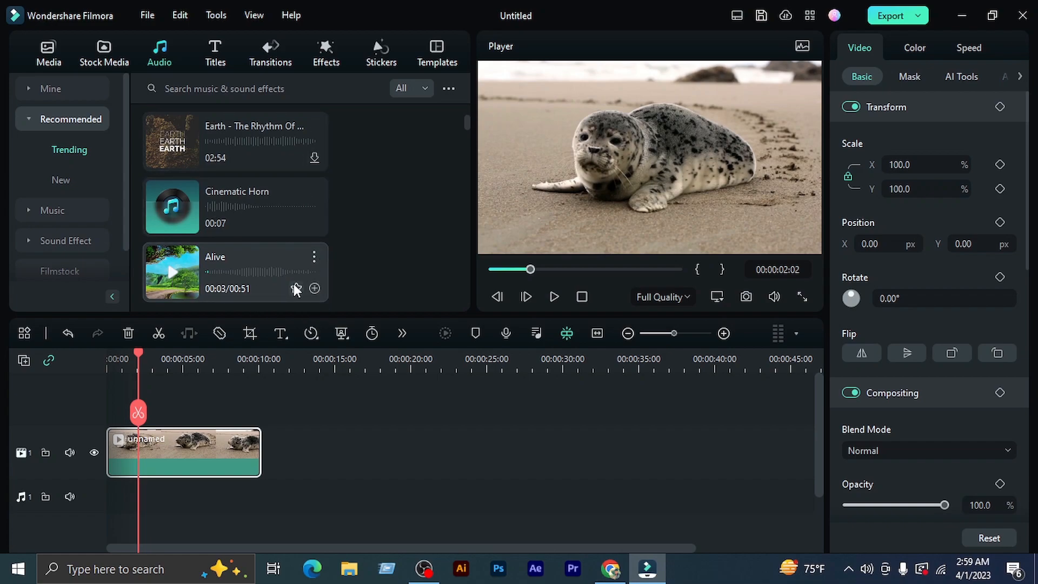
pyautogui.click(315, 288)
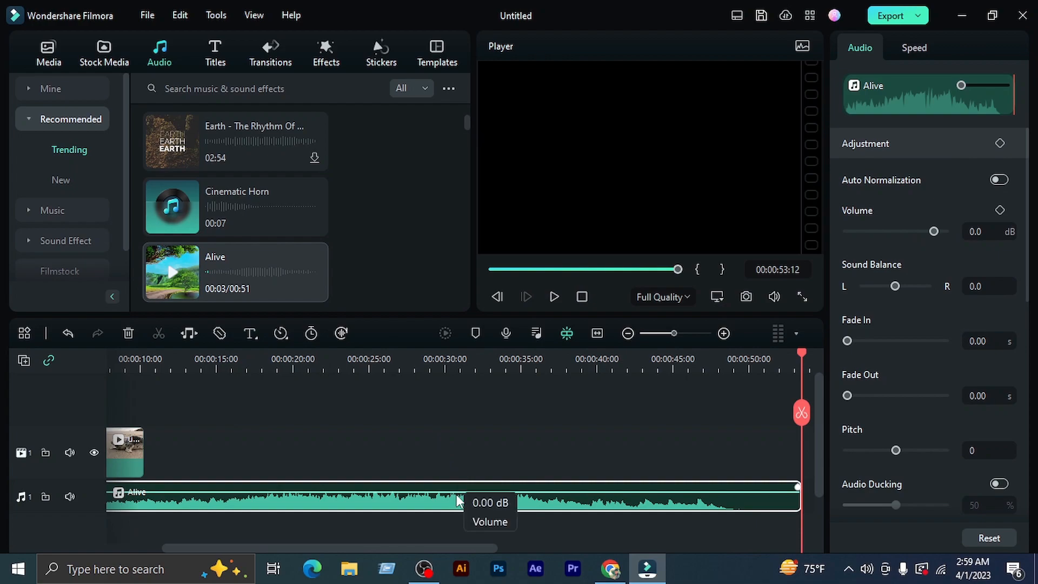
pyautogui.hotkey('ctrl', 'z')
pyautogui.moveTo(244, 264); pyautogui.dragTo(83, 492)
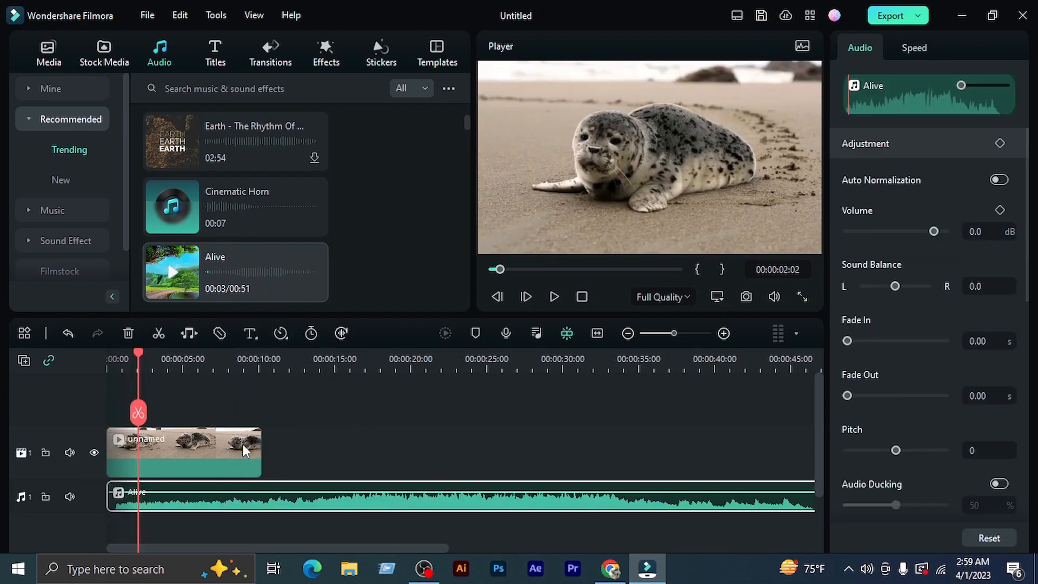
# Trim the Alive track to the seal clip's end at 00:00:10:05 and play the result from the start
pyautogui.moveTo(196, 368); pyautogui.dragTo(121, 368)
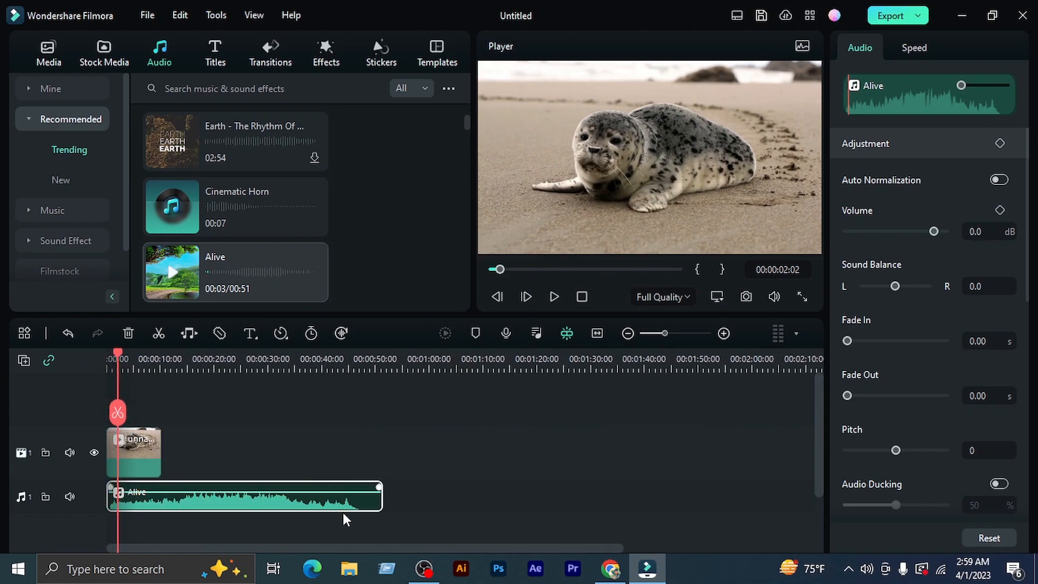
pyautogui.moveTo(382, 496); pyautogui.dragTo(161, 500)
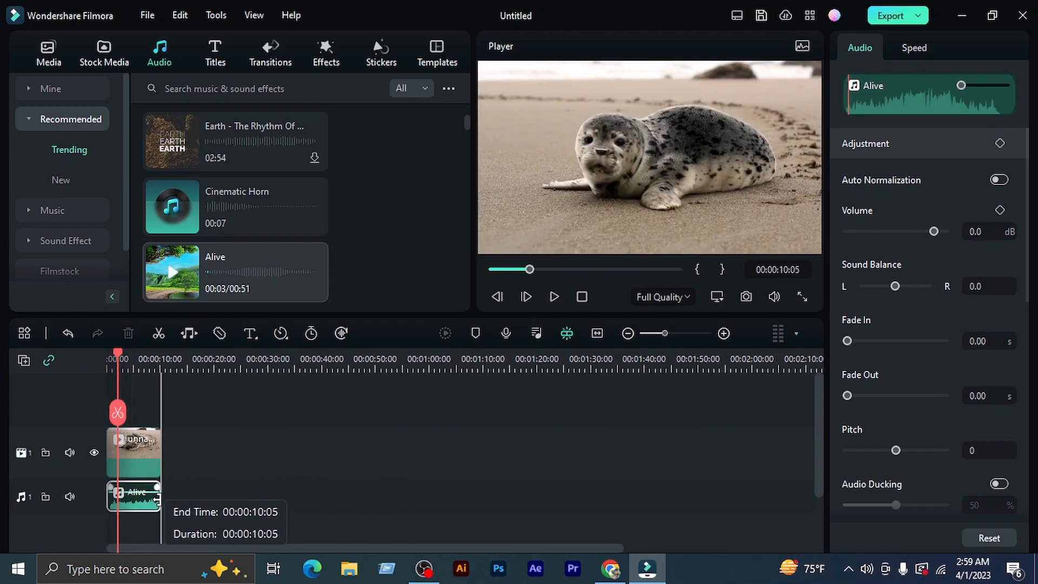
pyautogui.moveTo(118, 354); pyautogui.dragTo(107, 357)
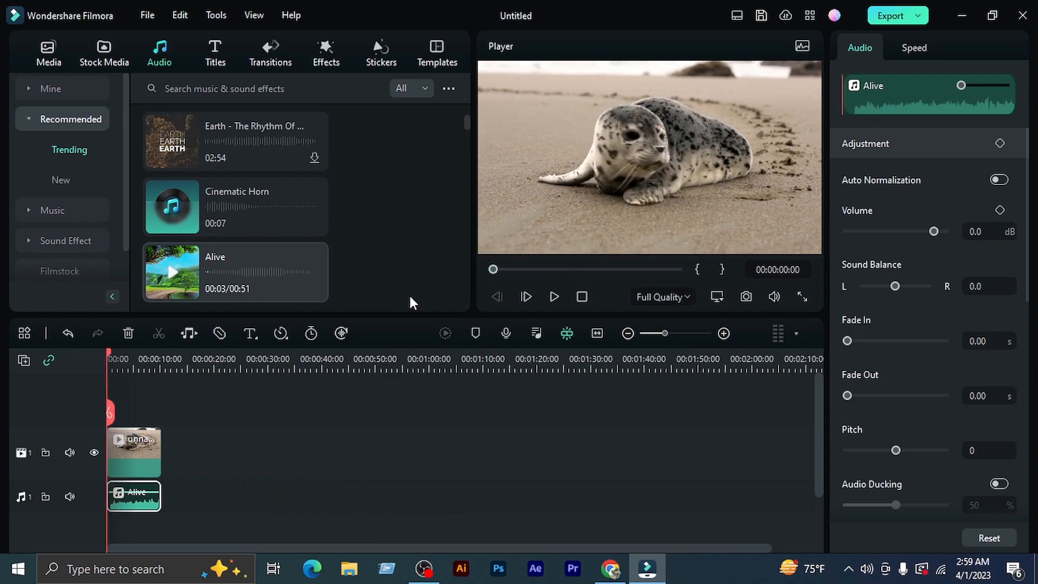
pyautogui.click(554, 296)
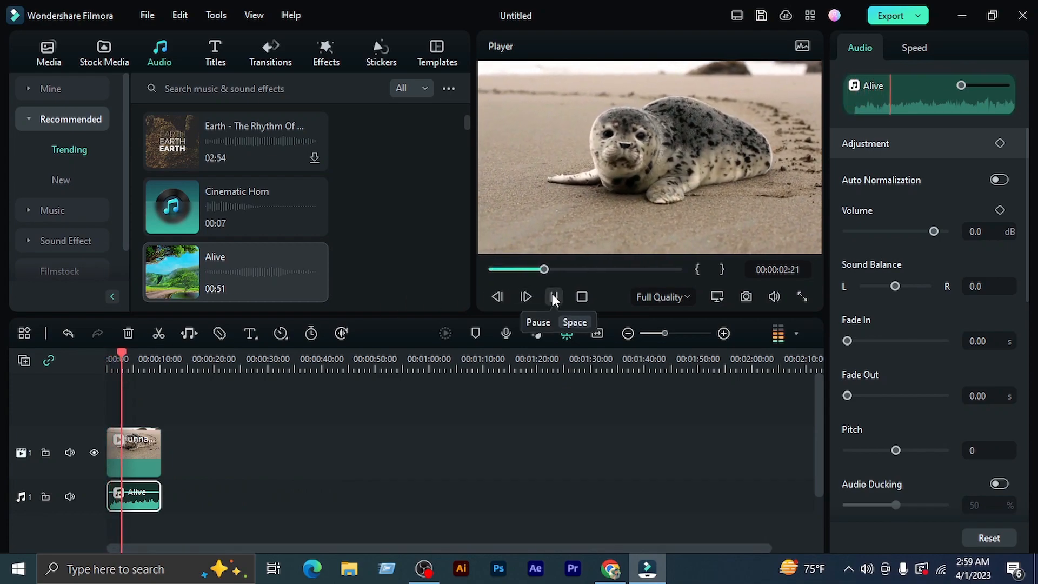
pyautogui.click(554, 297)
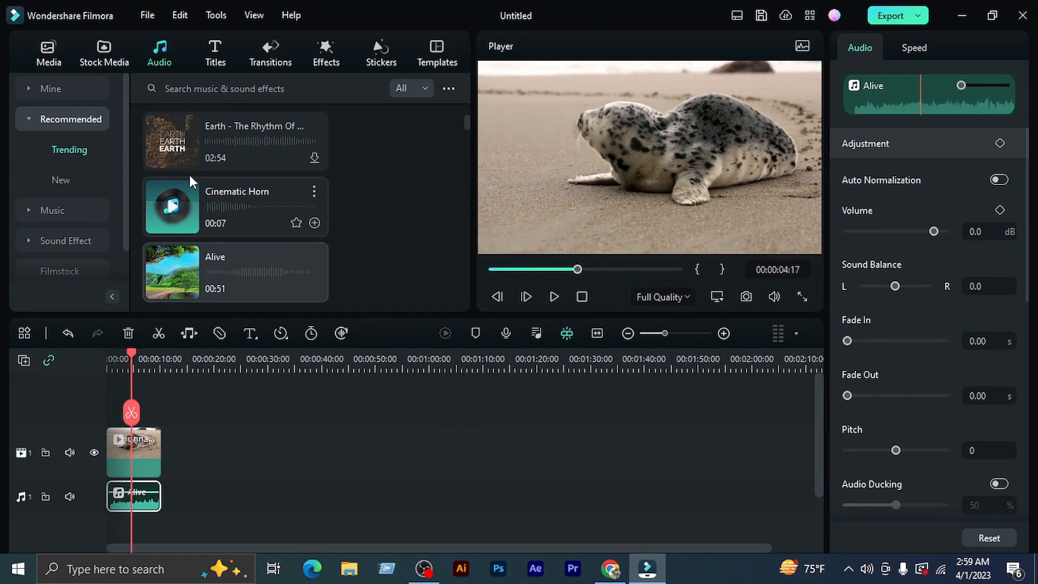
# Browse the trending titles and place the Fire Particle title on a track above the seal clip, from the start of the timeline
pyautogui.click(213, 62)
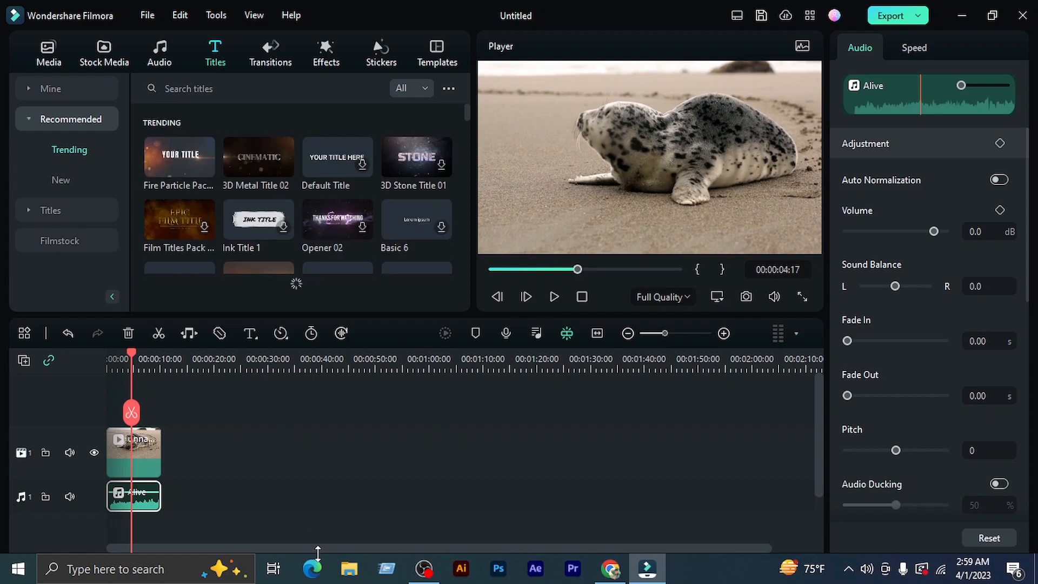
pyautogui.scroll(-4, 255, 268)
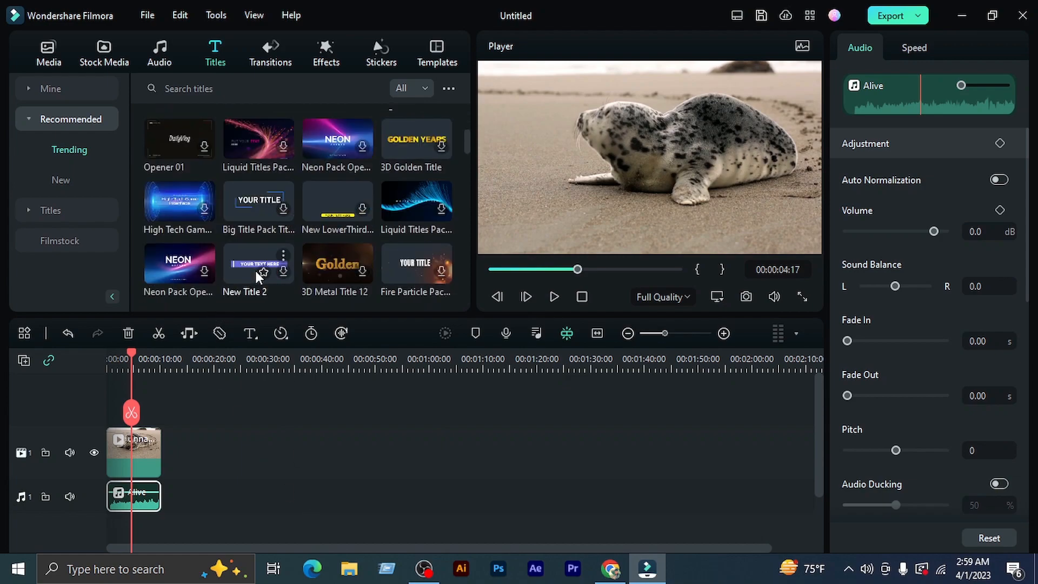
pyautogui.scroll(-3, 255, 270)
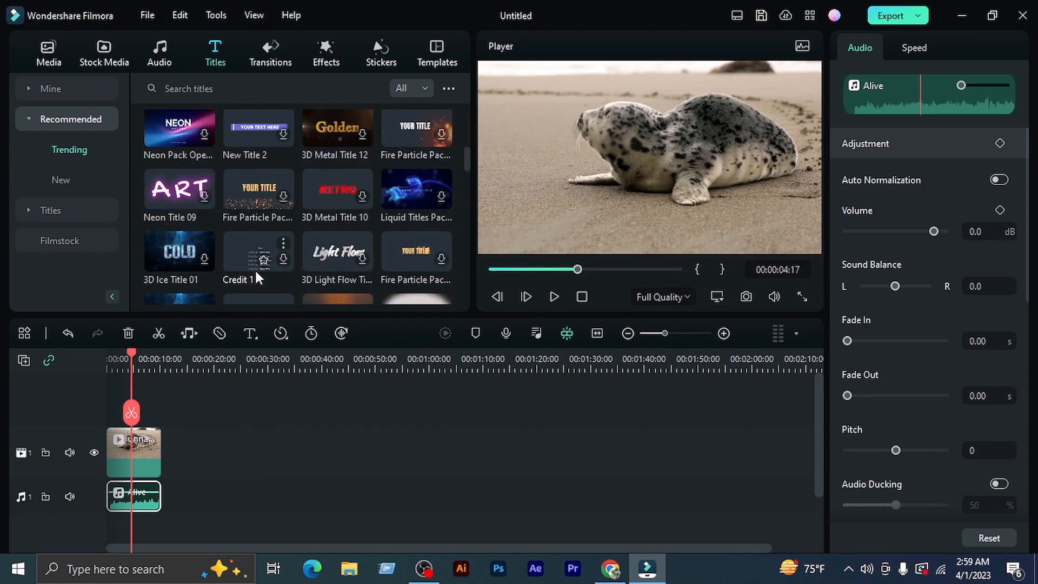
pyautogui.scroll(-6, 254, 269)
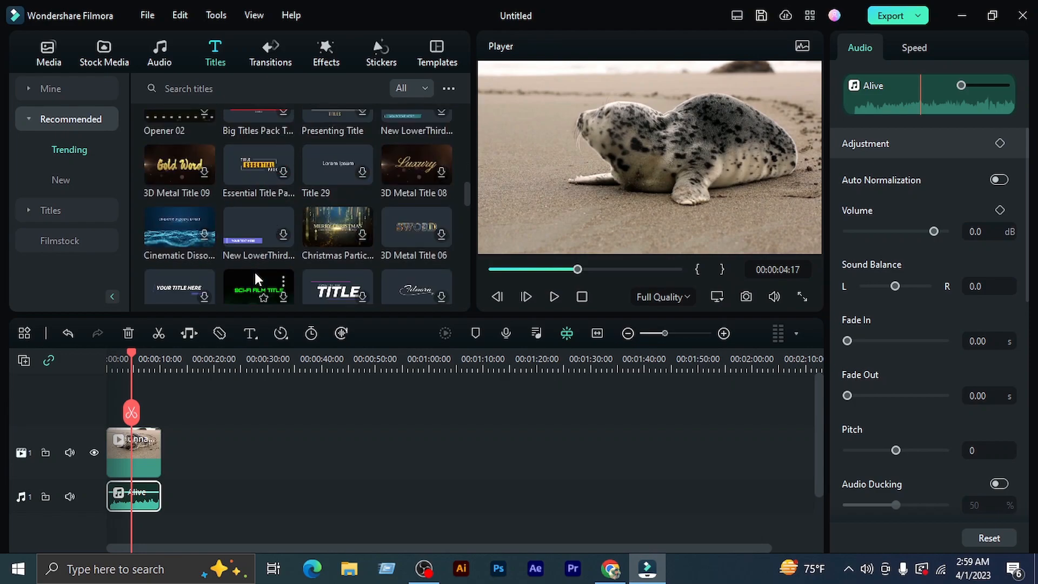
pyautogui.scroll(-2, 255, 271)
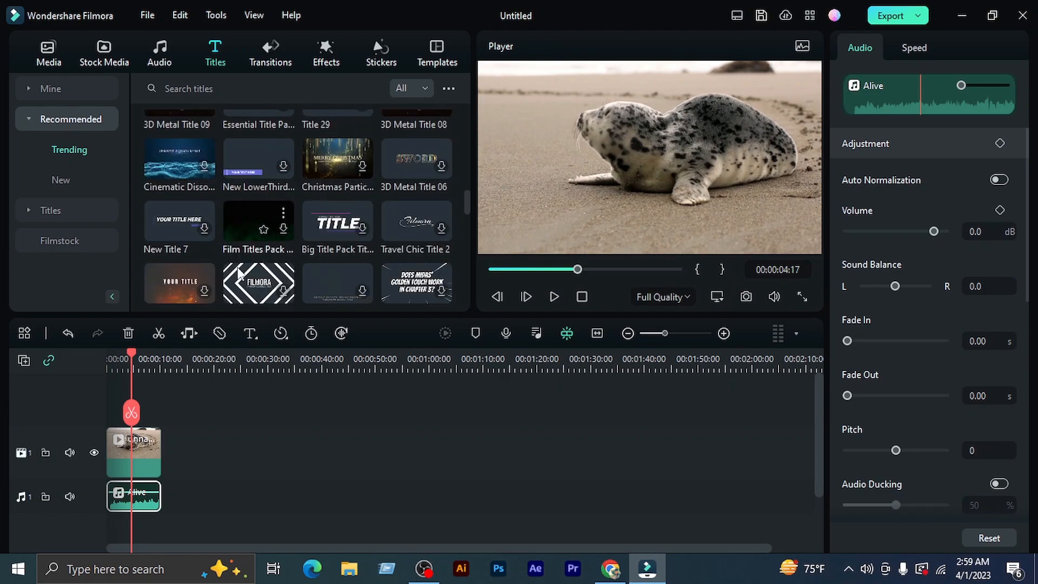
pyautogui.scroll(5, 238, 268)
pyautogui.scroll(4, 238, 268)
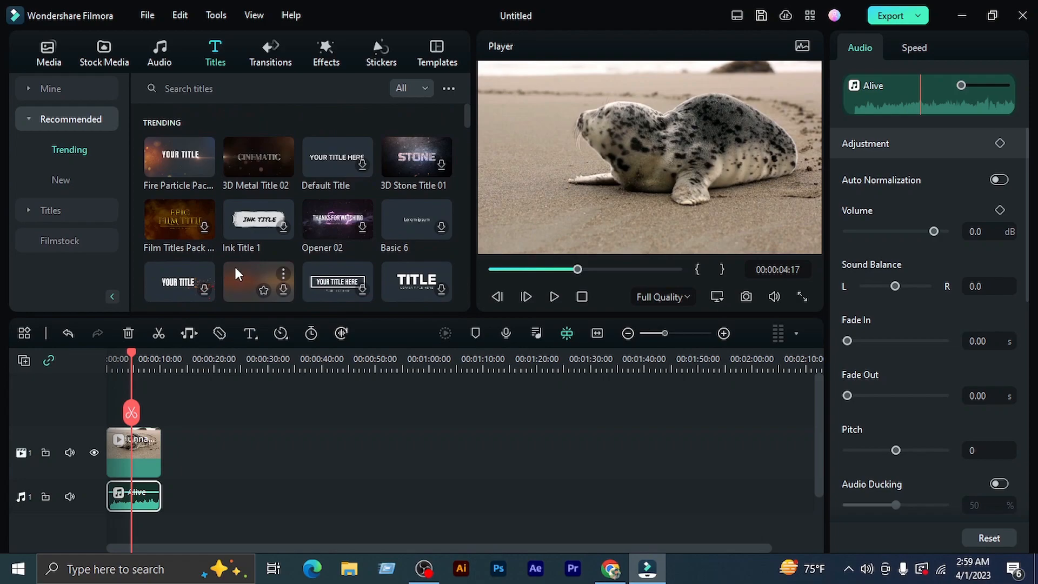
pyautogui.moveTo(212, 160)
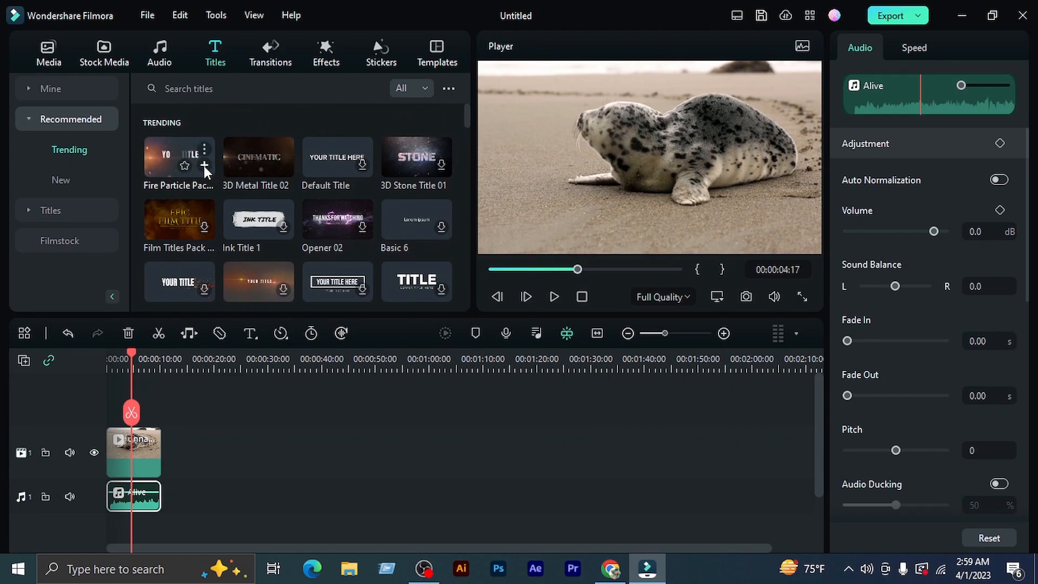
pyautogui.moveTo(186, 161); pyautogui.dragTo(160, 445)
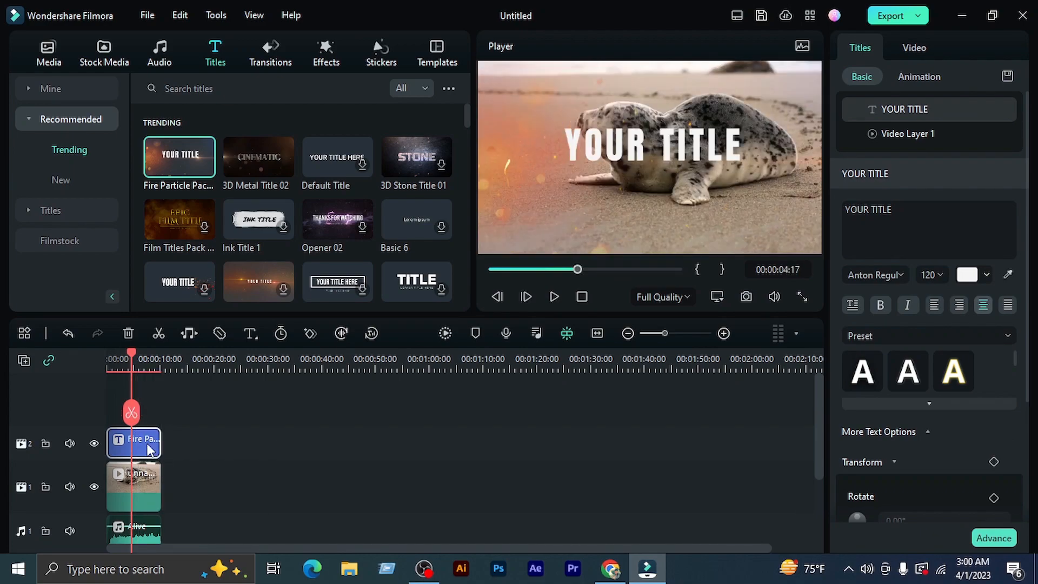
# Replace the Fire Particle title's placeholder text with the creator's full name
pyautogui.doubleClick(649, 151)
pyautogui.hotkey('ctrl', 'a')
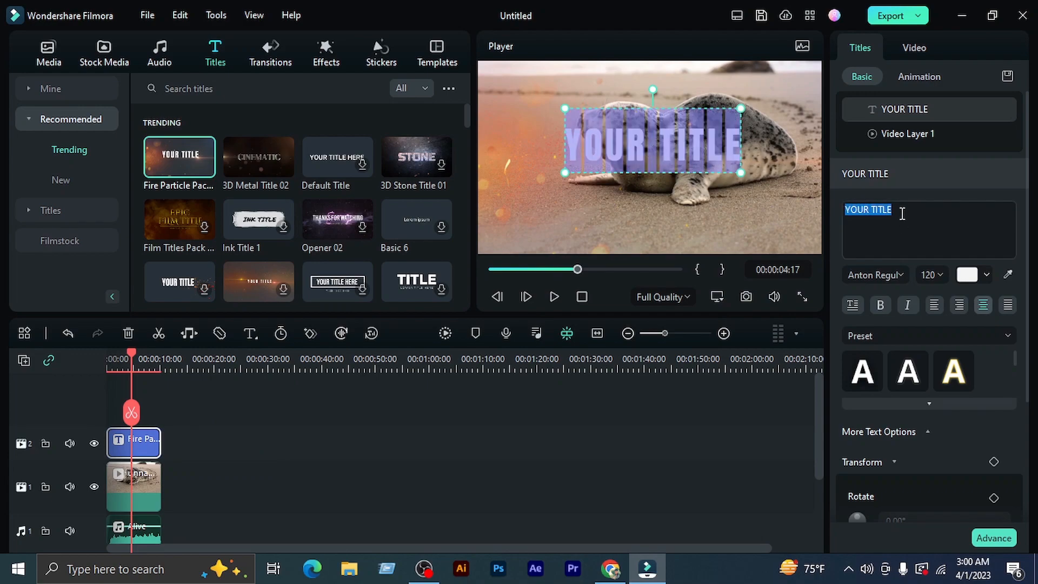
pyautogui.press('BackSpace')
pyautogui.write('faysal ahmed')
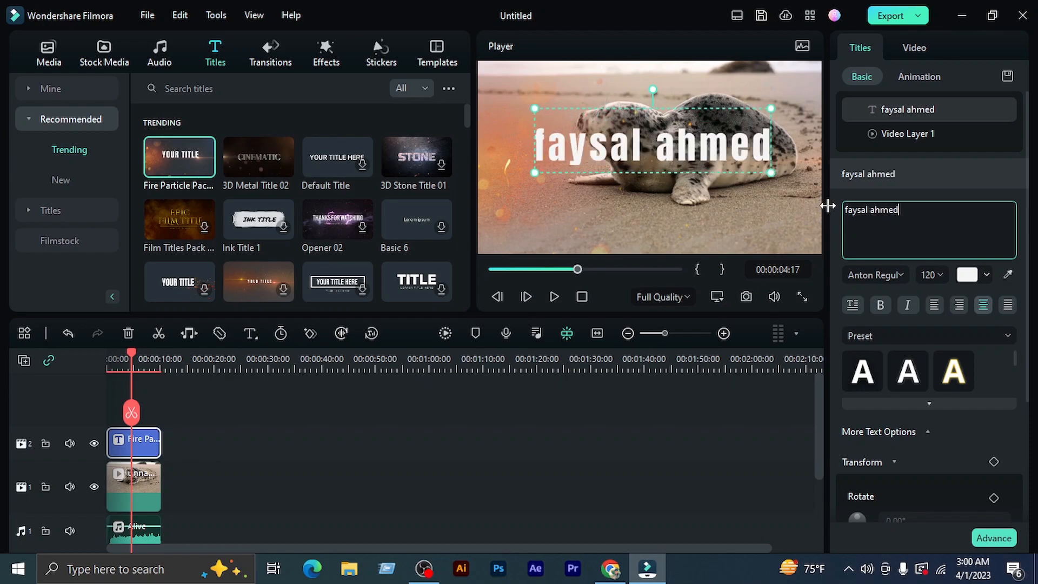
# Apply the white text preset with the gold glow to the title and add a Transform keyframe at 00:00:04:17
pyautogui.click(938, 375)
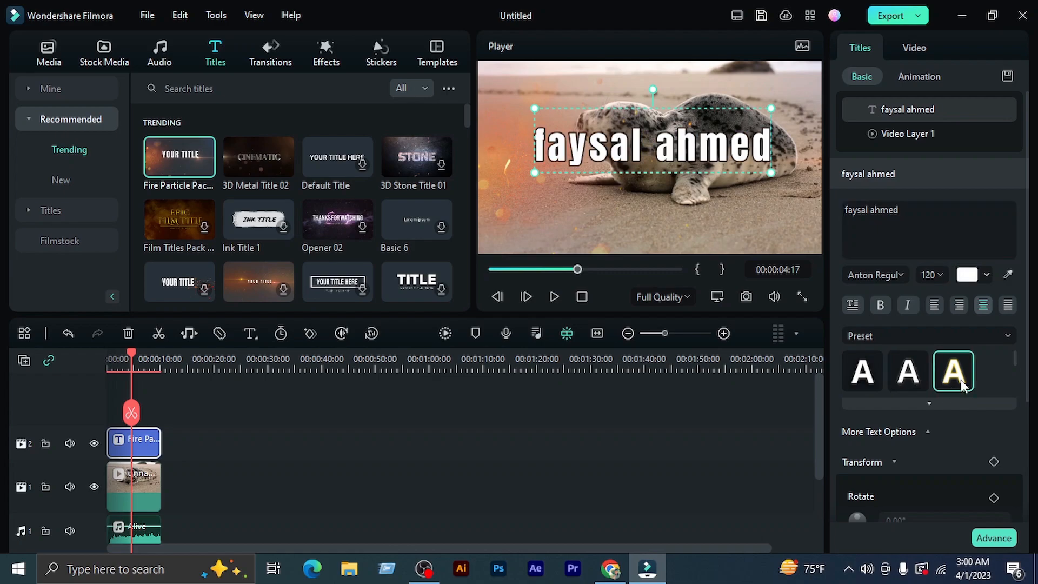
pyautogui.scroll(-1, 961, 380)
pyautogui.click(993, 417)
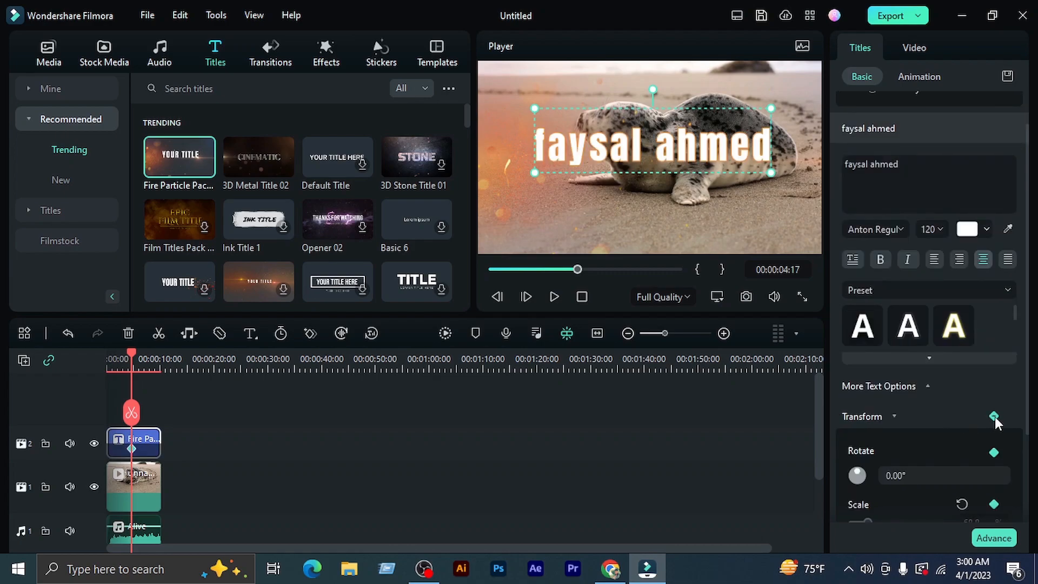
pyautogui.click(695, 208)
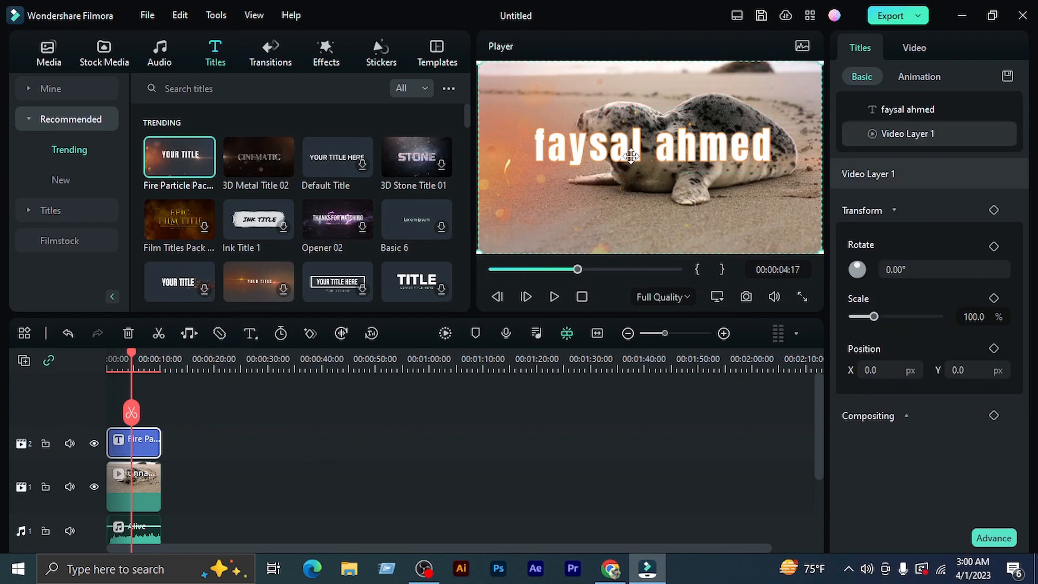
# Play the video from the start to check the title over the seal clip
pyautogui.moveTo(131, 351); pyautogui.dragTo(108, 353)
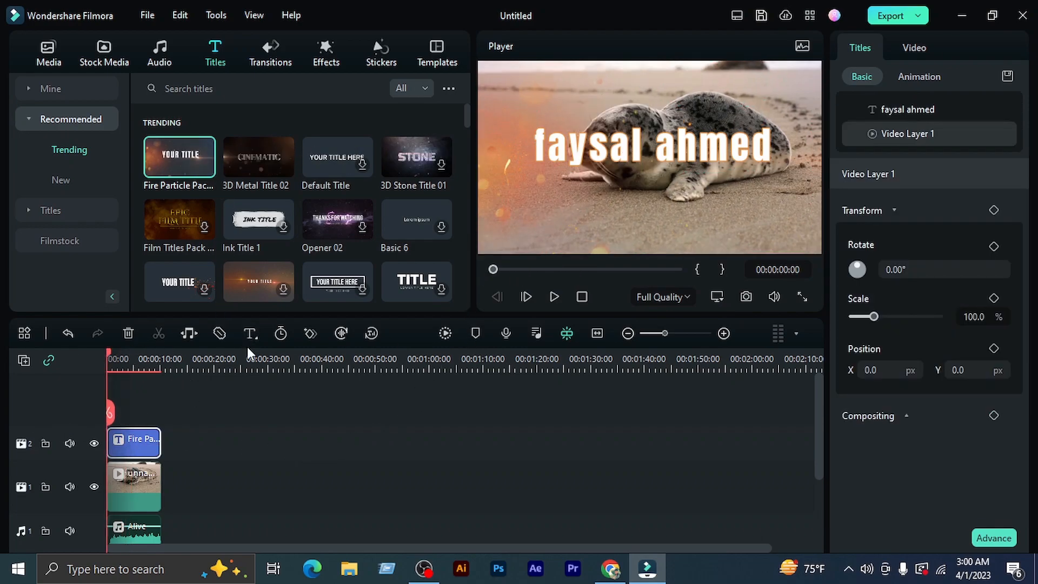
pyautogui.click(555, 296)
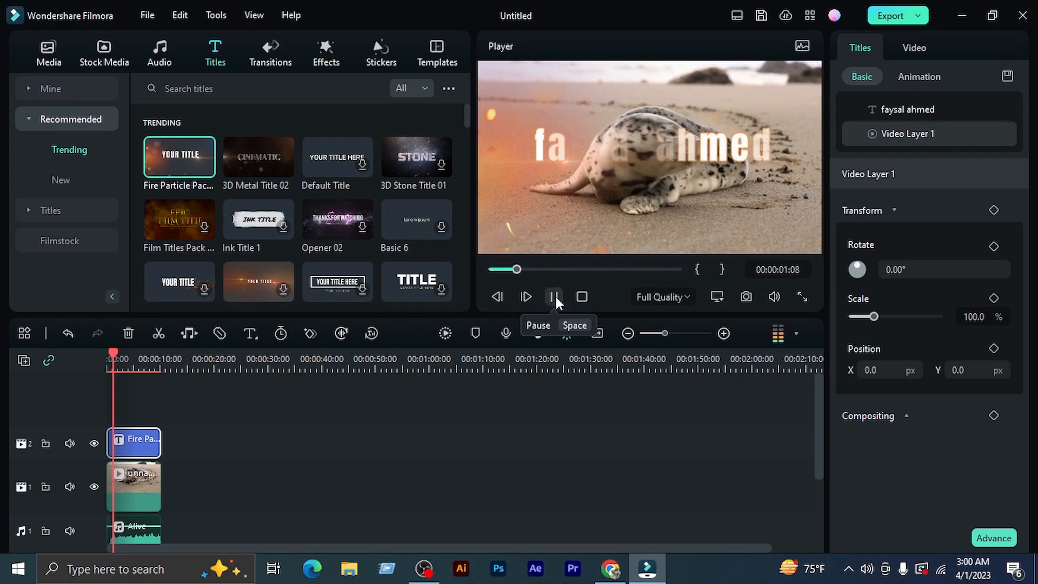
pyautogui.click(555, 296)
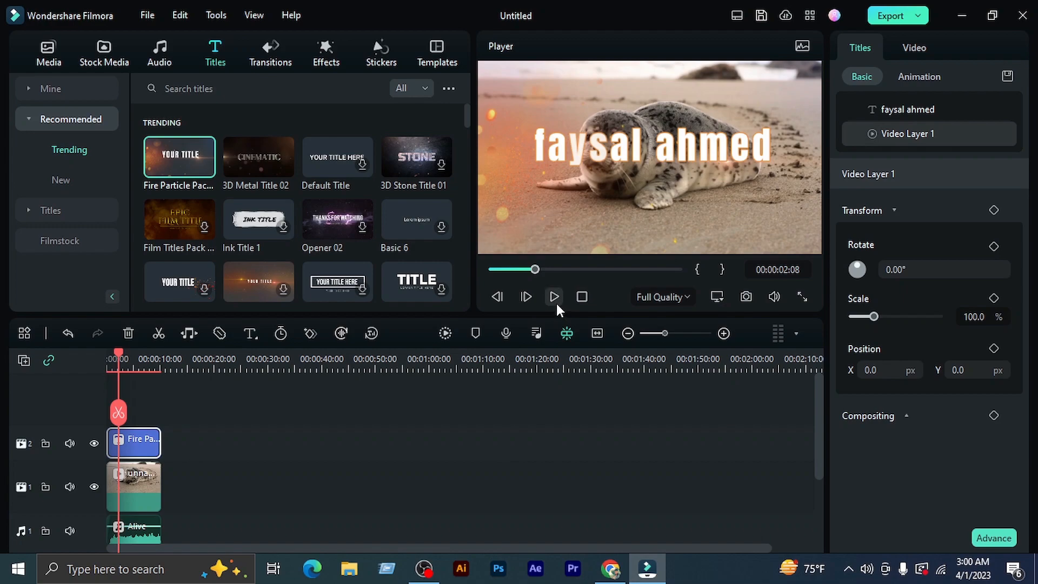
# Browse the trending titles and the trending transitions
pyautogui.scroll(-3, 263, 233)
pyautogui.scroll(-2, 263, 232)
pyautogui.scroll(-4, 261, 232)
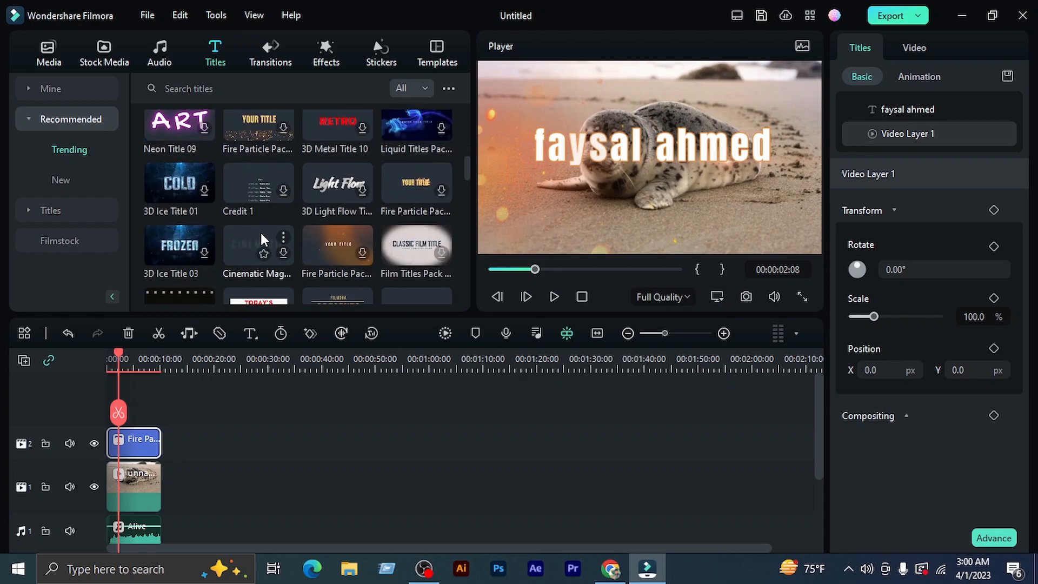
pyautogui.scroll(-2, 249, 221)
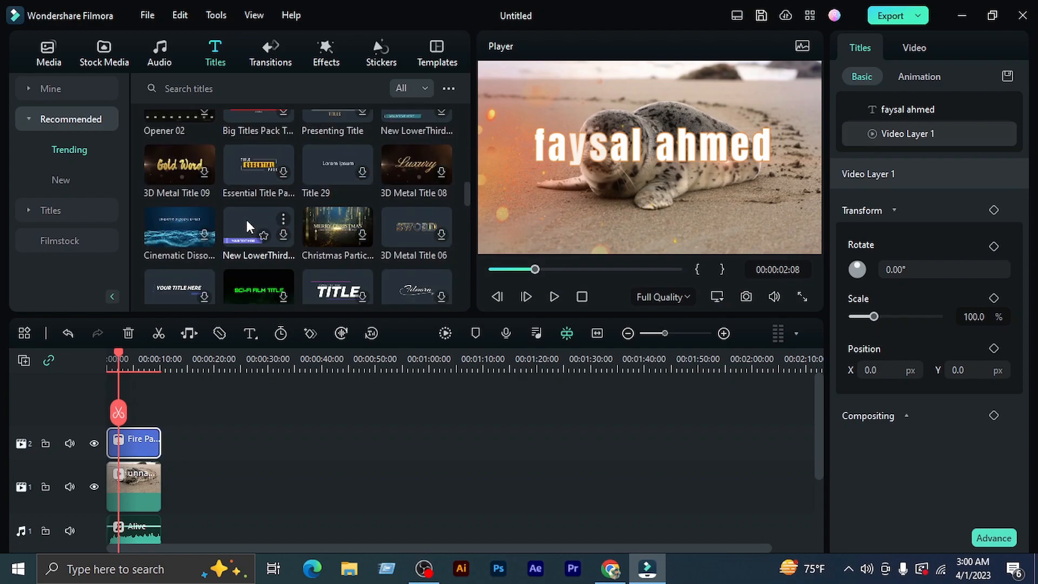
pyautogui.scroll(-2, 246, 222)
pyautogui.scroll(6, 247, 215)
pyautogui.scroll(3, 247, 213)
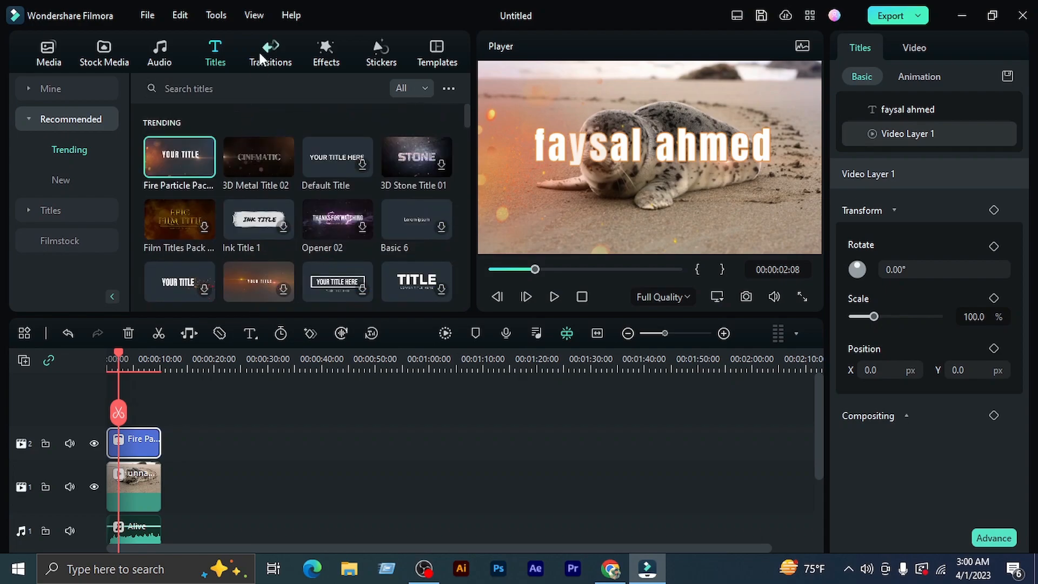
pyautogui.click(271, 54)
pyautogui.scroll(-2, 262, 258)
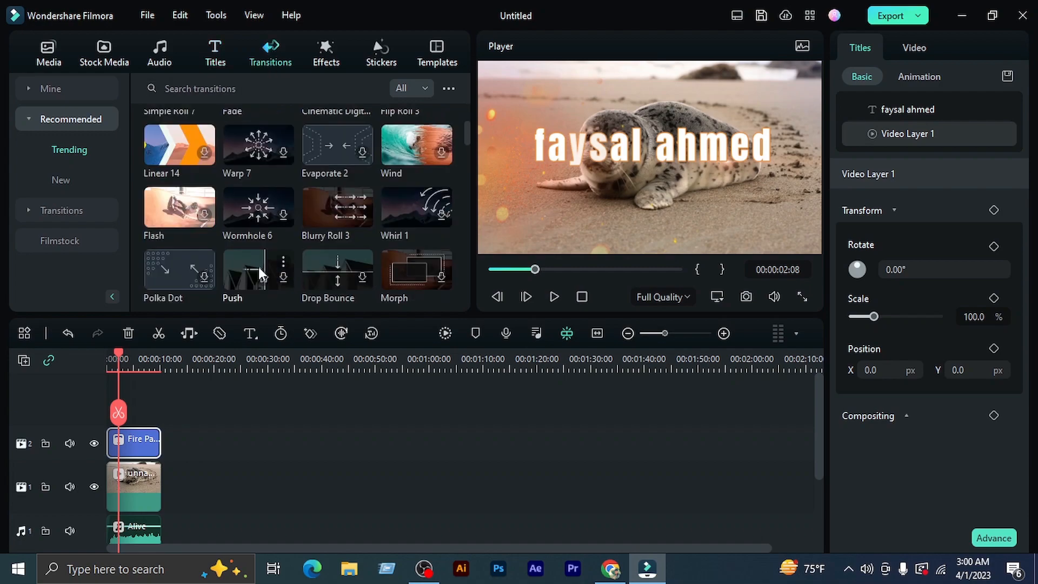
pyautogui.moveTo(116, 353); pyautogui.dragTo(134, 357)
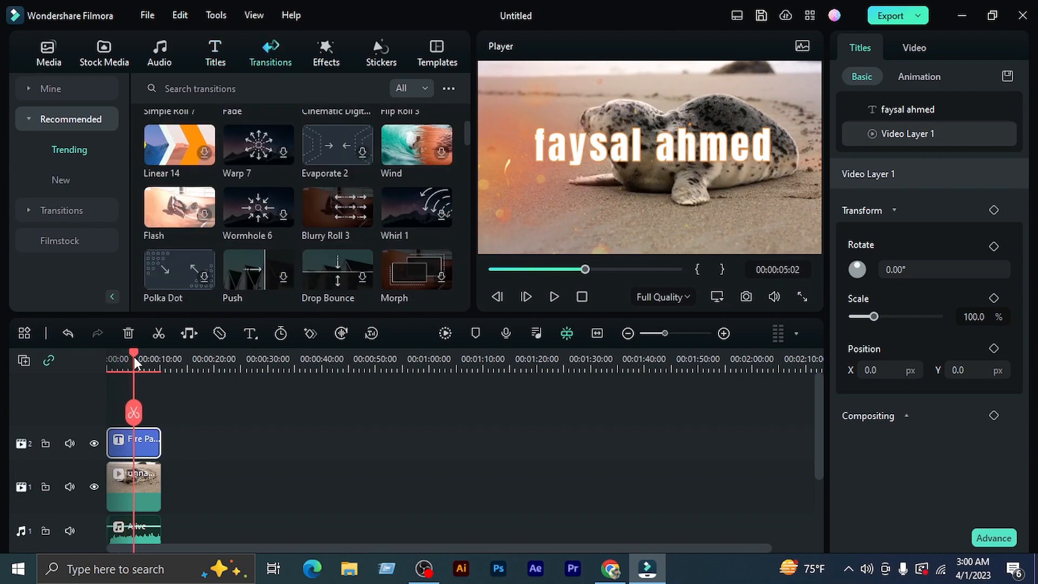
pyautogui.click(133, 413)
pyautogui.hotkey('ctrl', 'z')
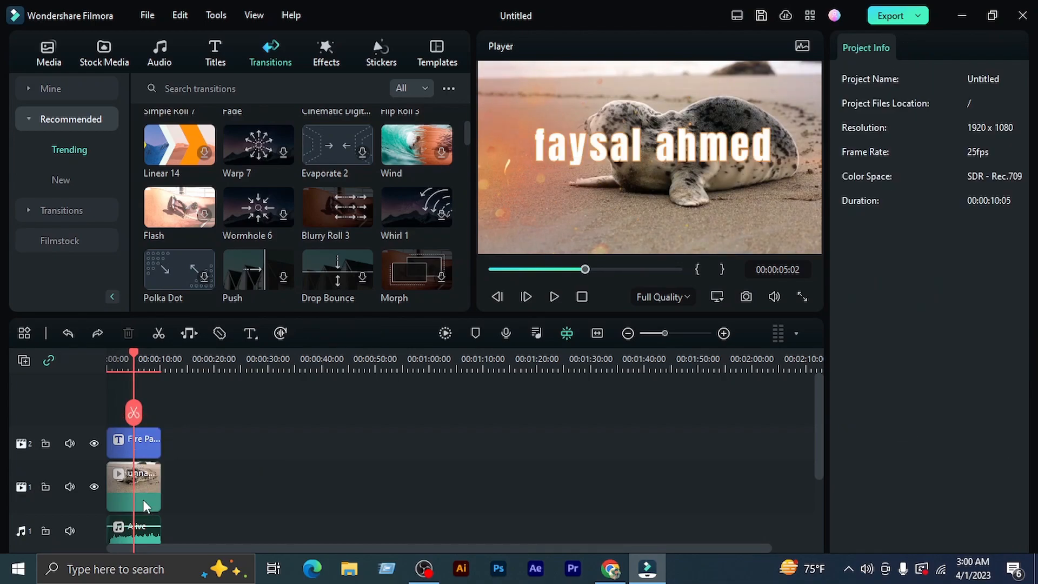
pyautogui.click(144, 501)
pyautogui.click(133, 413)
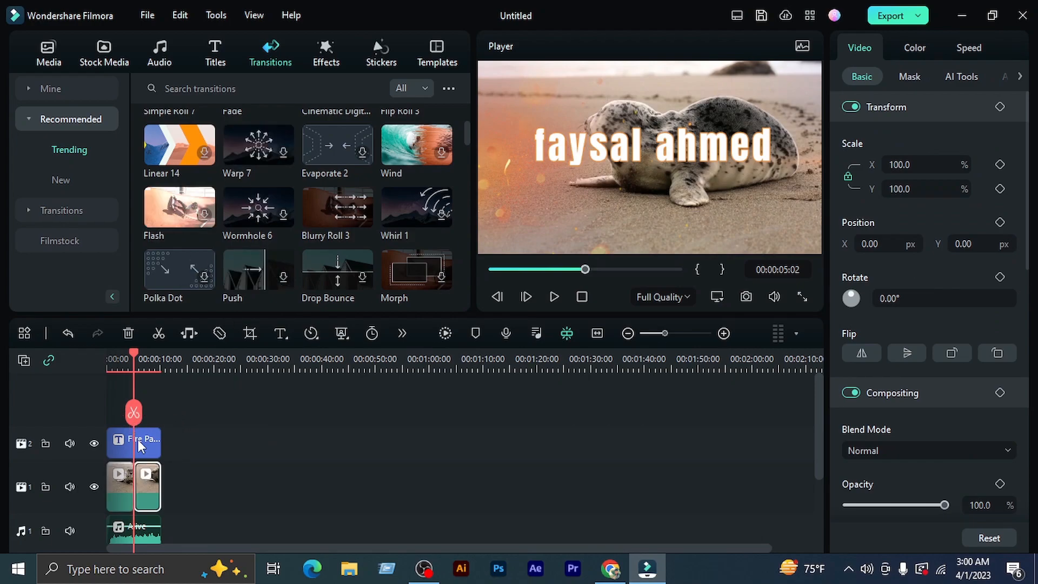
pyautogui.hotkey('ctrl', 'z')
# Split only the seal clip on video track 1 at 00:00:05:09 and return the playhead to 00:00:02:21
pyautogui.moveTo(133, 354)
pyautogui.mouseDown()
pyautogui.moveTo(214, 354)
pyautogui.moveTo(135, 374)
pyautogui.mouseUp()
pyautogui.click(138, 487)
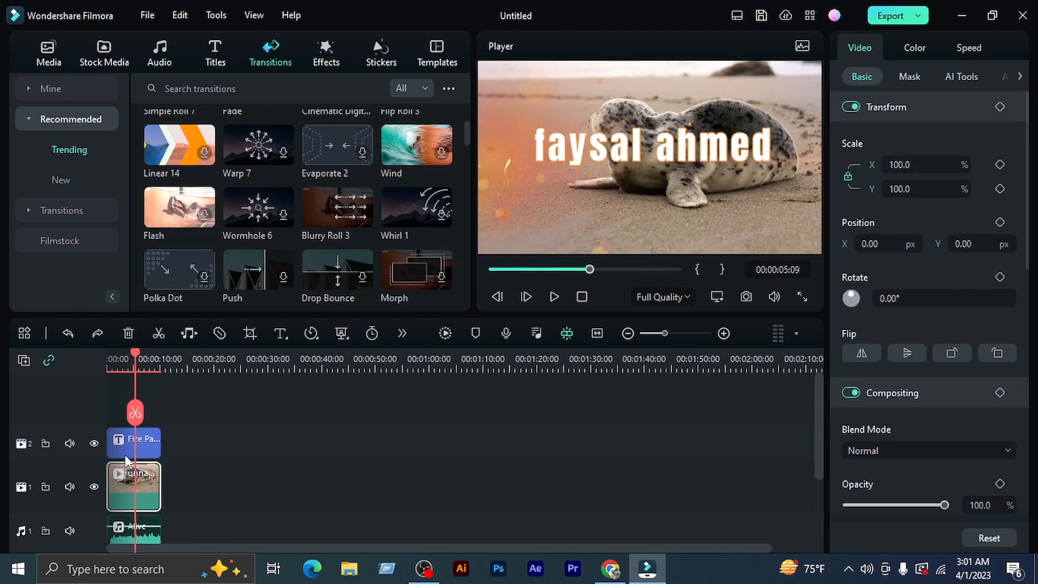
pyautogui.click(134, 413)
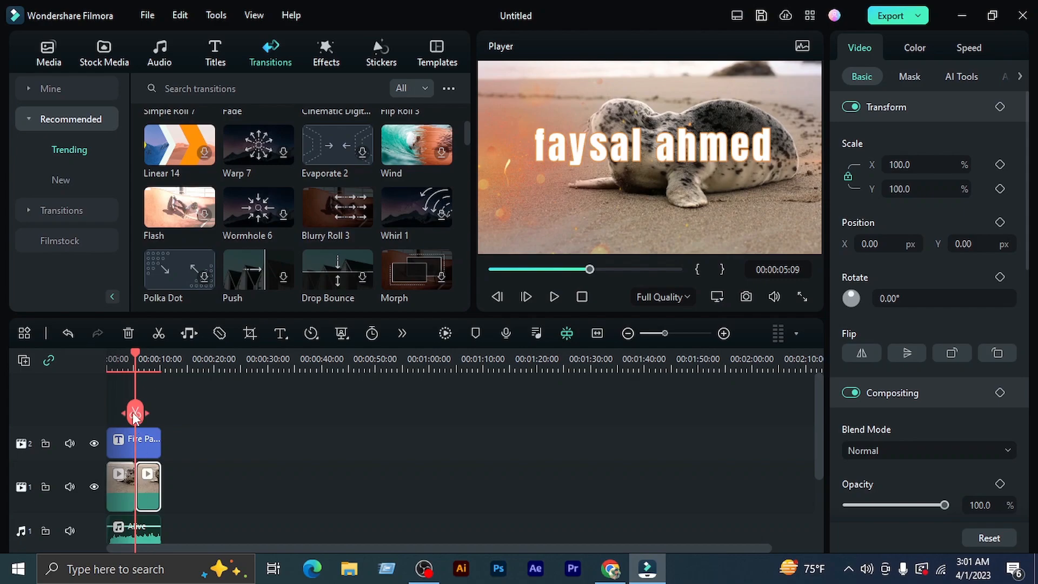
pyautogui.moveTo(137, 361)
pyautogui.mouseDown()
pyautogui.moveTo(204, 358)
pyautogui.moveTo(121, 370)
pyautogui.mouseUp()
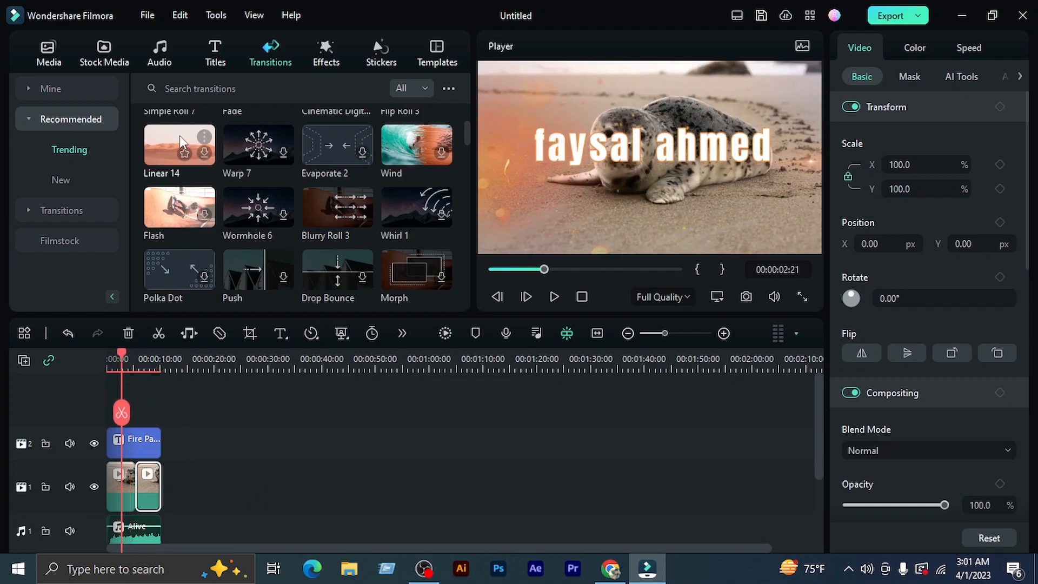
pyautogui.scroll(2, 200, 160)
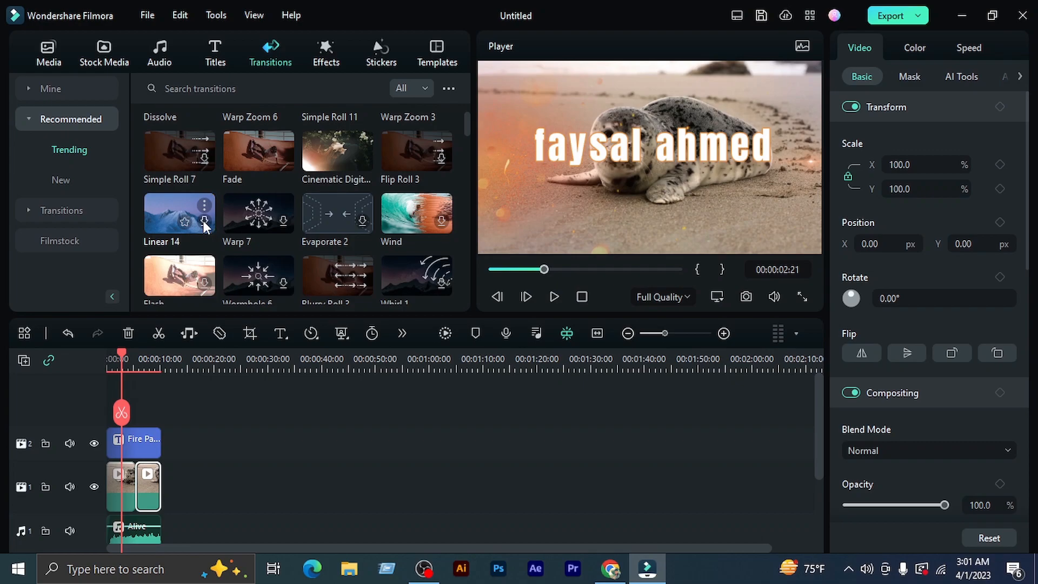
pyautogui.press('Print')
pyautogui.moveTo(140, 179); pyautogui.dragTo(262, 257)
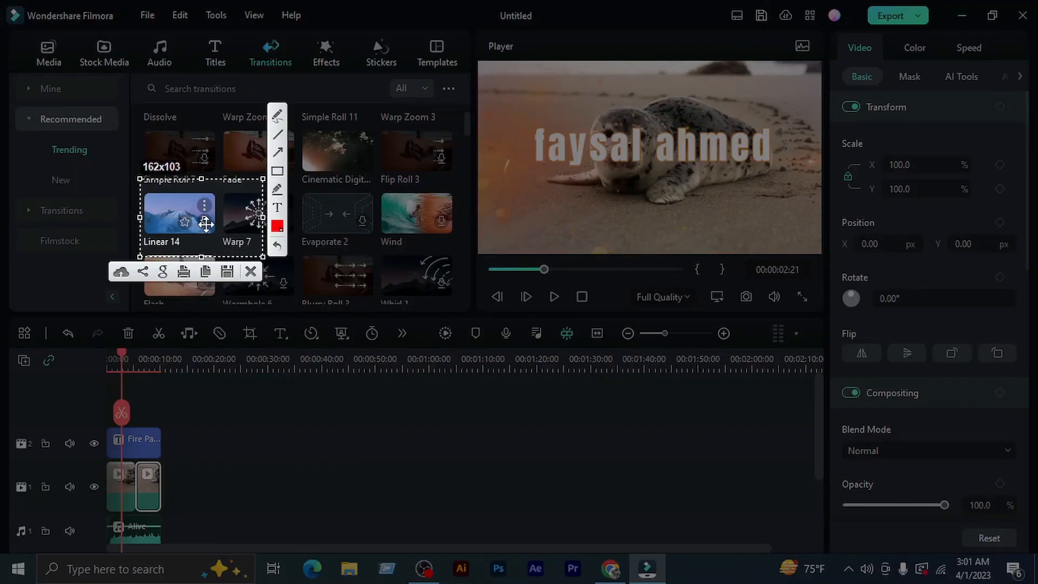
pyautogui.click(250, 271)
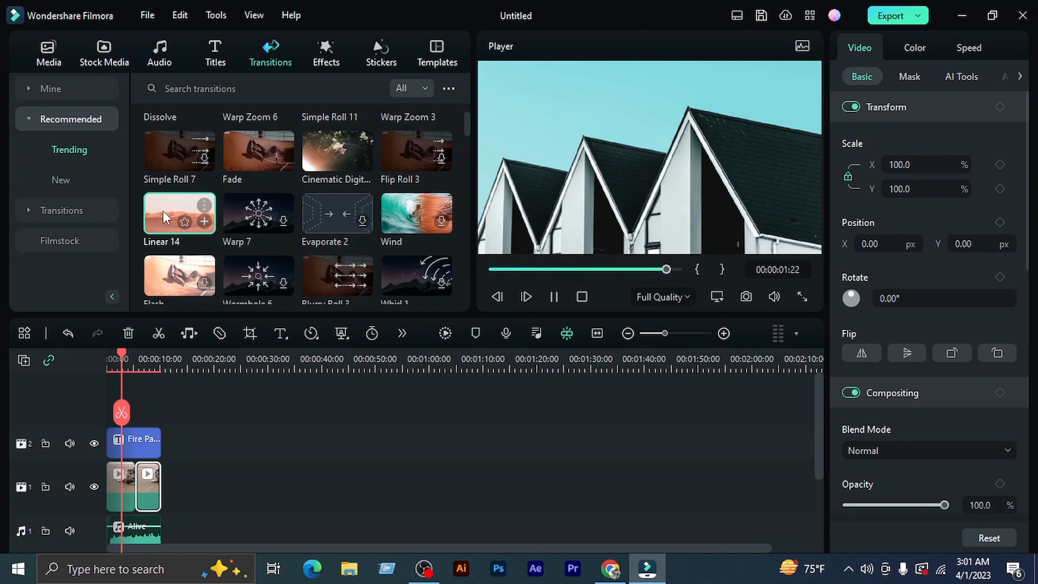
# Place the Linear 14 transition on the cut between the two seal clip parts
pyautogui.click(203, 223)
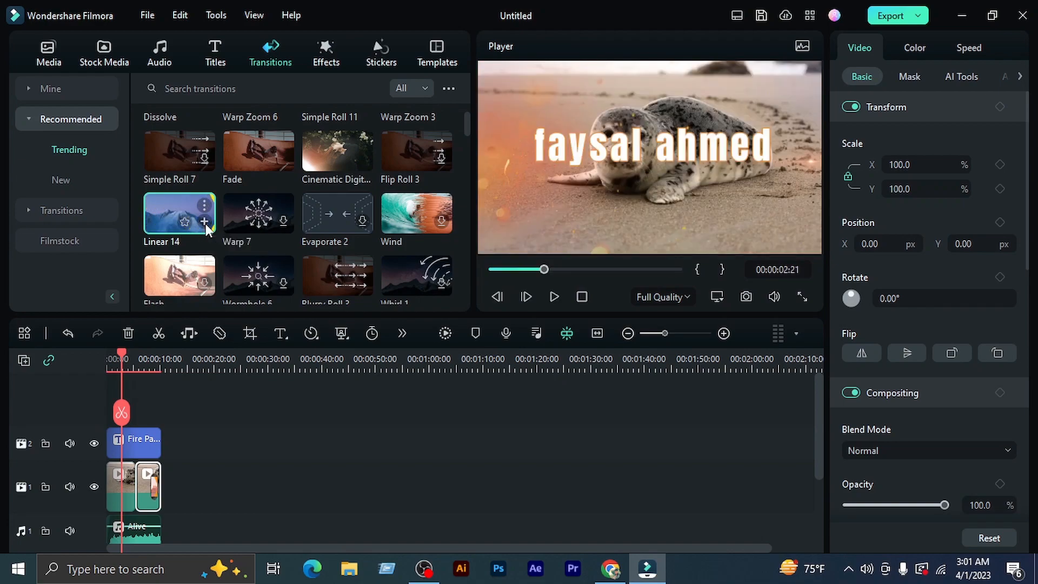
pyautogui.hotkey('ctrl', 'z')
pyautogui.moveTo(165, 210); pyautogui.dragTo(142, 497)
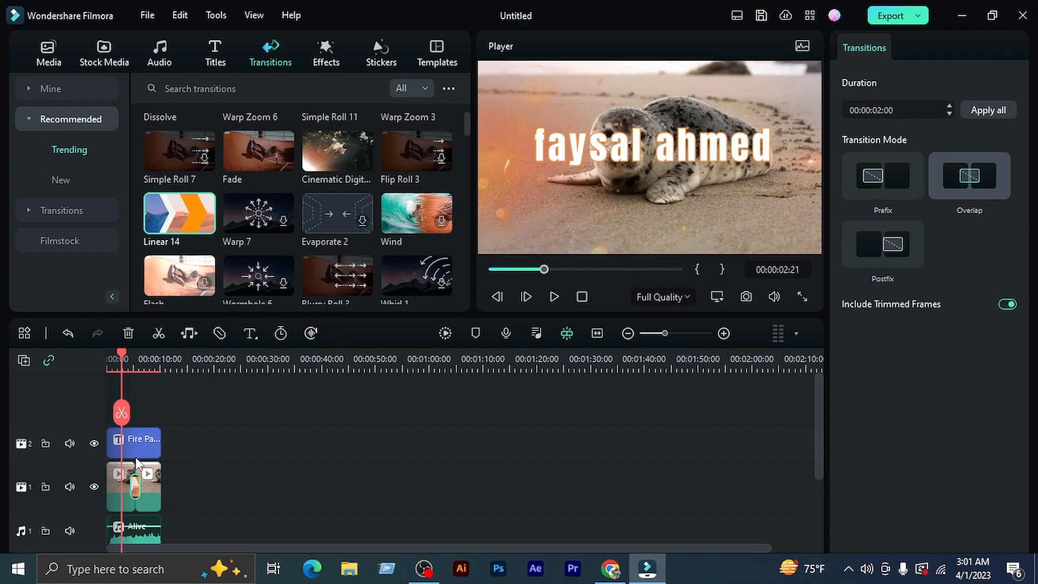
# Render the timeline preview and play the Linear 14 transition from 00:00:04:02
pyautogui.moveTo(146, 365); pyautogui.dragTo(384, 368)
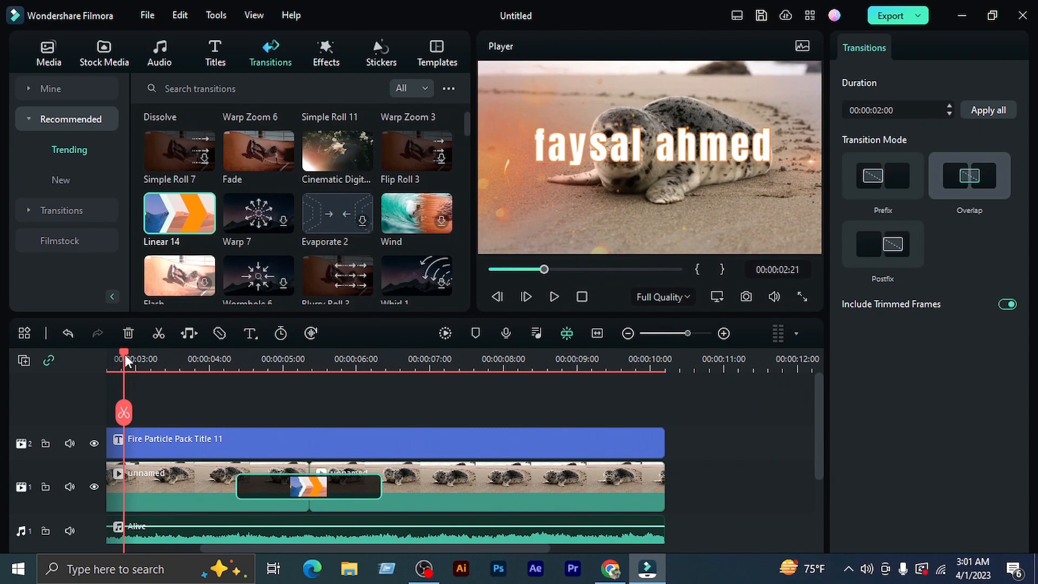
pyautogui.moveTo(124, 354); pyautogui.dragTo(217, 362)
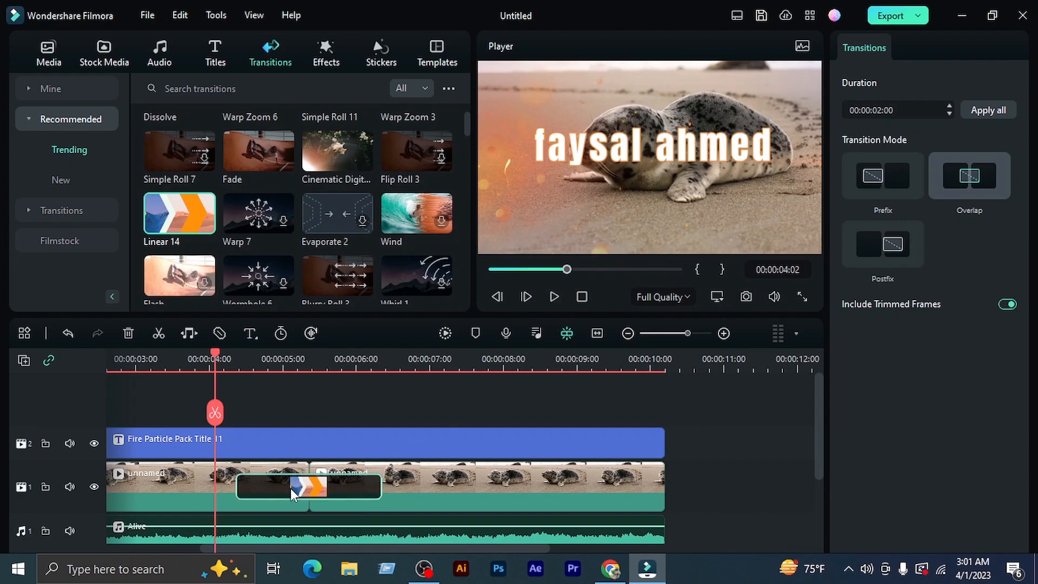
pyautogui.press('Return')
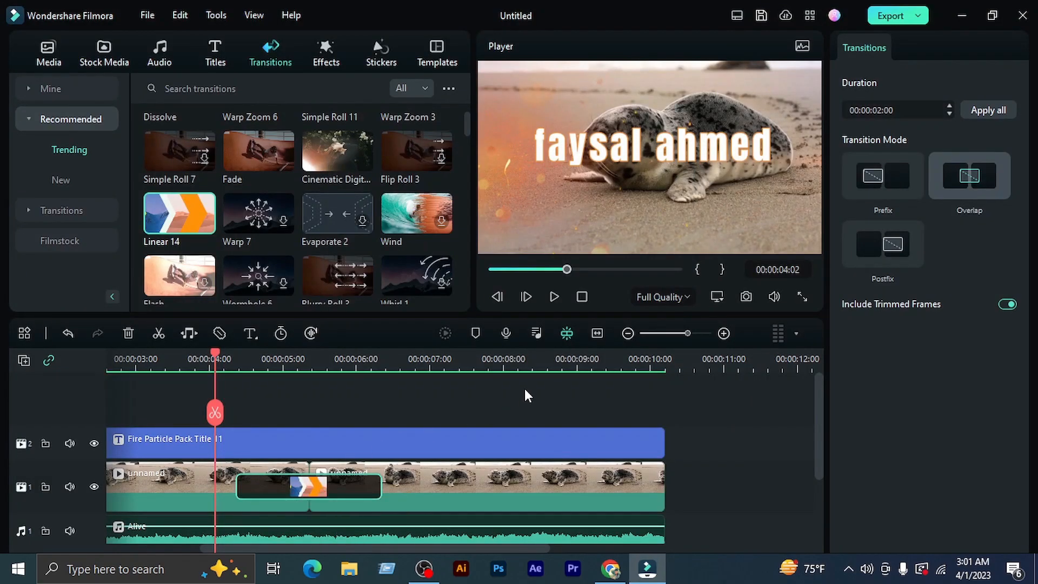
pyautogui.click(556, 296)
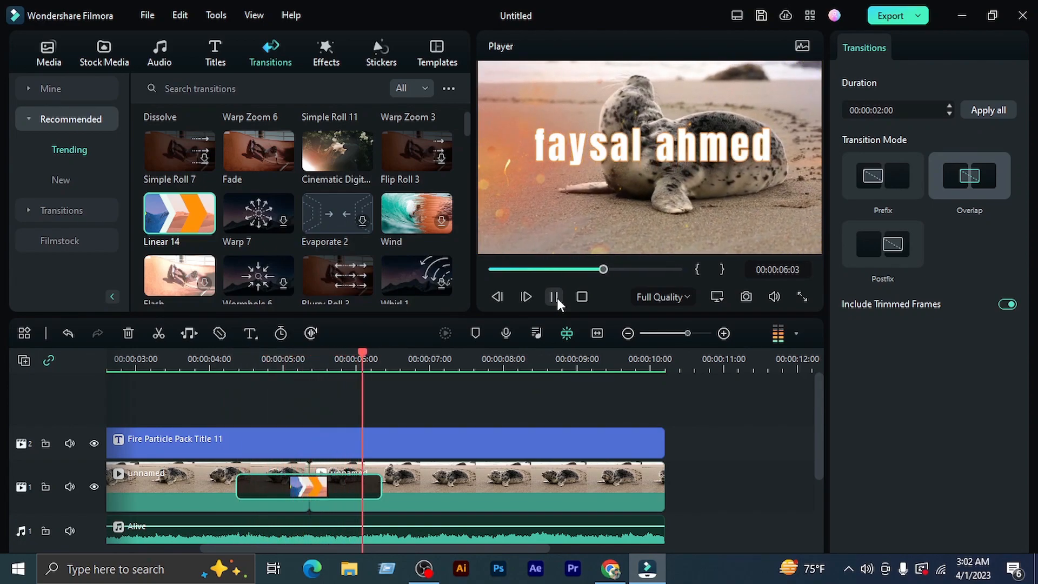
pyautogui.click(555, 297)
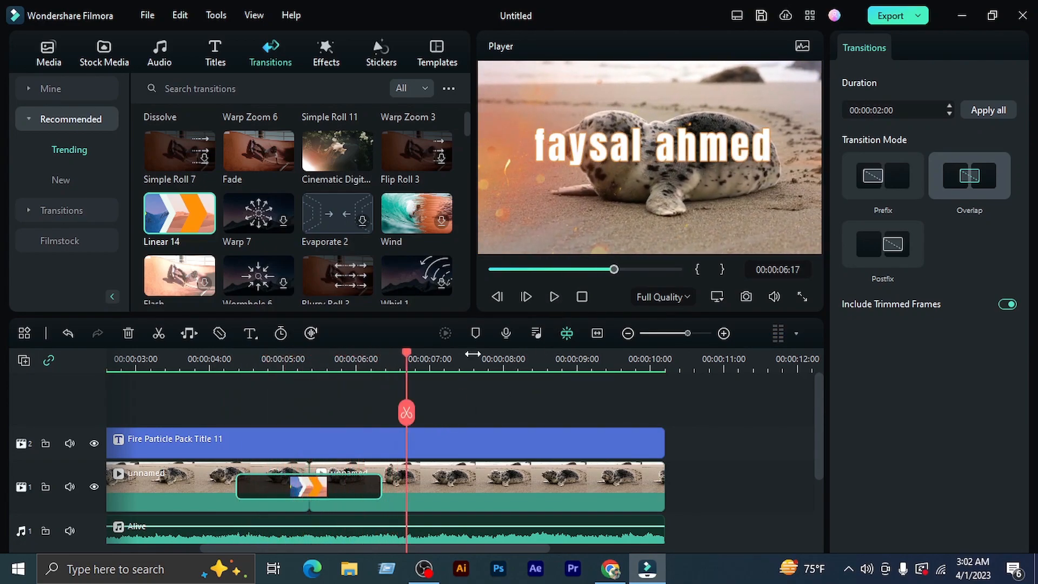
# Replace the Linear 14 transition on the seal clip's cut with the trending Graduation transition that has a shutter-like iris
pyautogui.moveTo(405, 355); pyautogui.dragTo(374, 409)
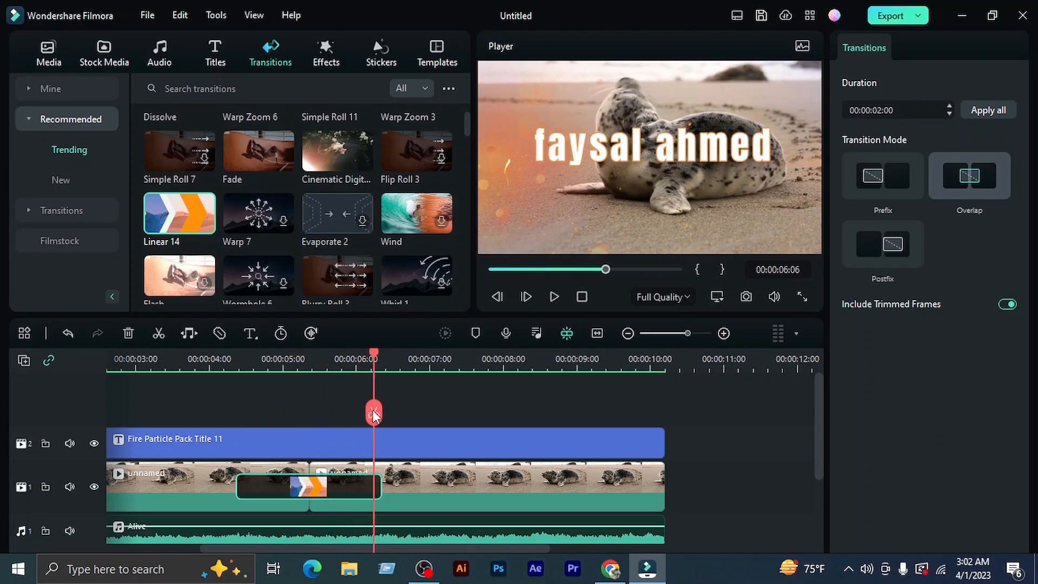
pyautogui.press('Delete')
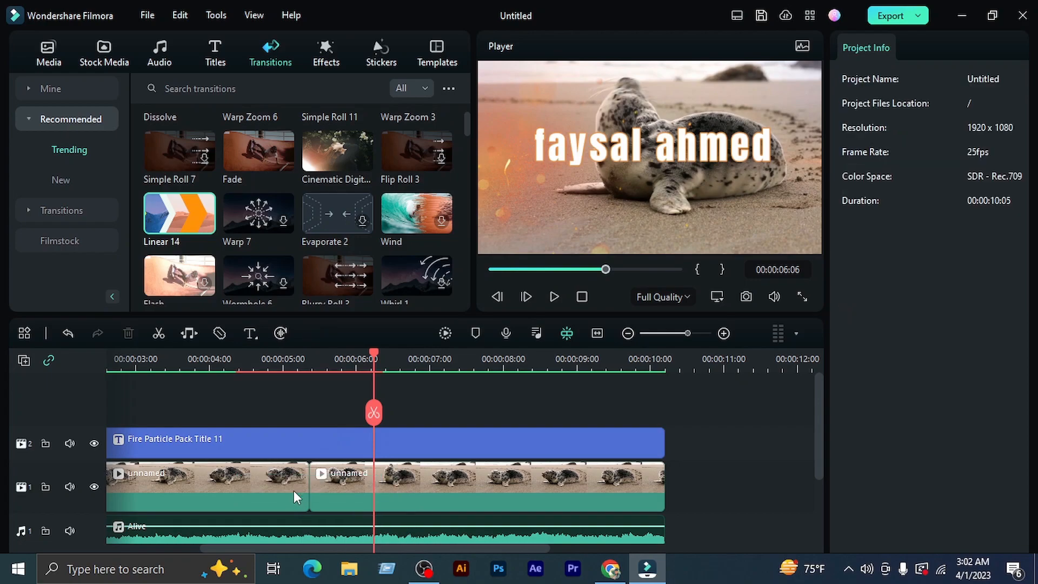
pyautogui.scroll(-2, 193, 266)
pyautogui.scroll(-1, 317, 267)
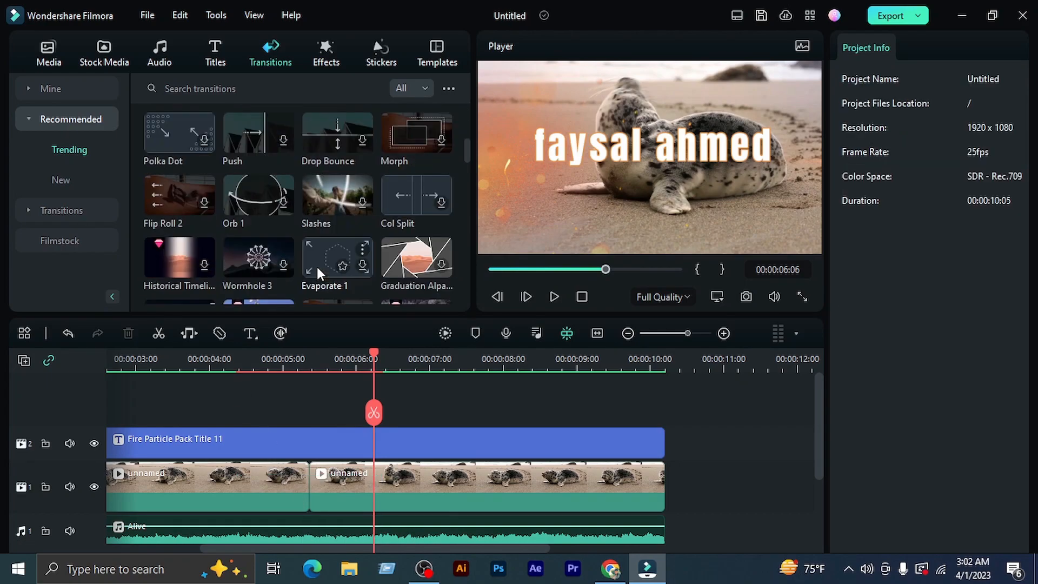
pyautogui.click(442, 270)
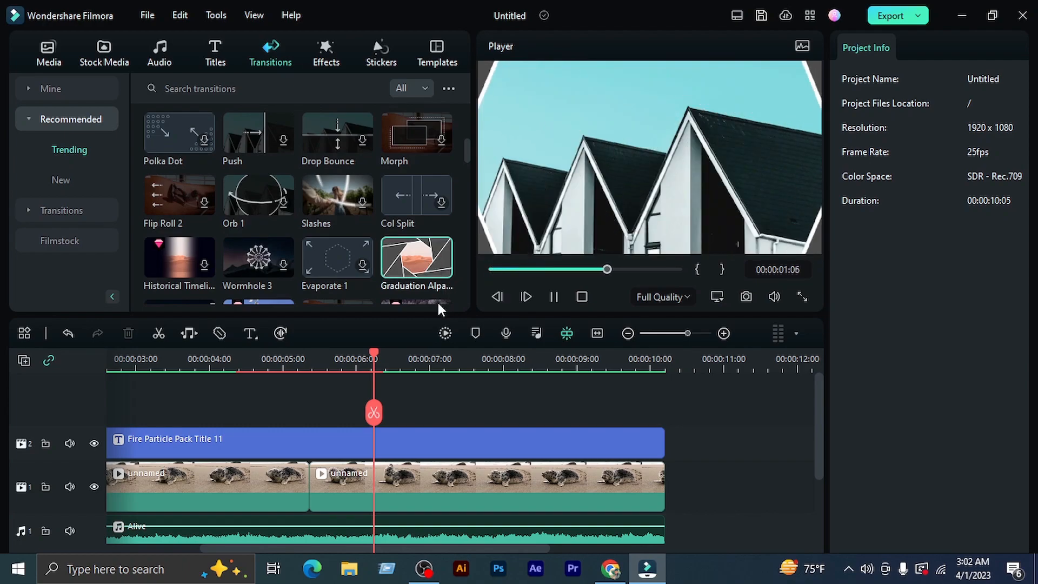
pyautogui.moveTo(407, 254); pyautogui.dragTo(318, 486)
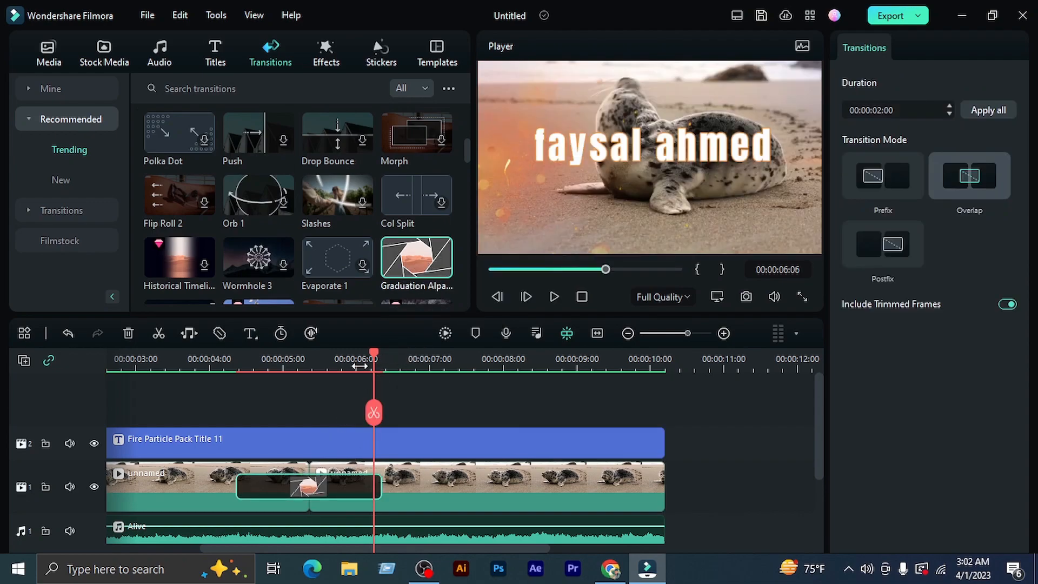
# Render the timeline preview, play the Graduation transition from 00:00:04:04 and inspect its frame at 00:00:05:06
pyautogui.moveTo(370, 354); pyautogui.dragTo(221, 379)
pyautogui.press('Return')
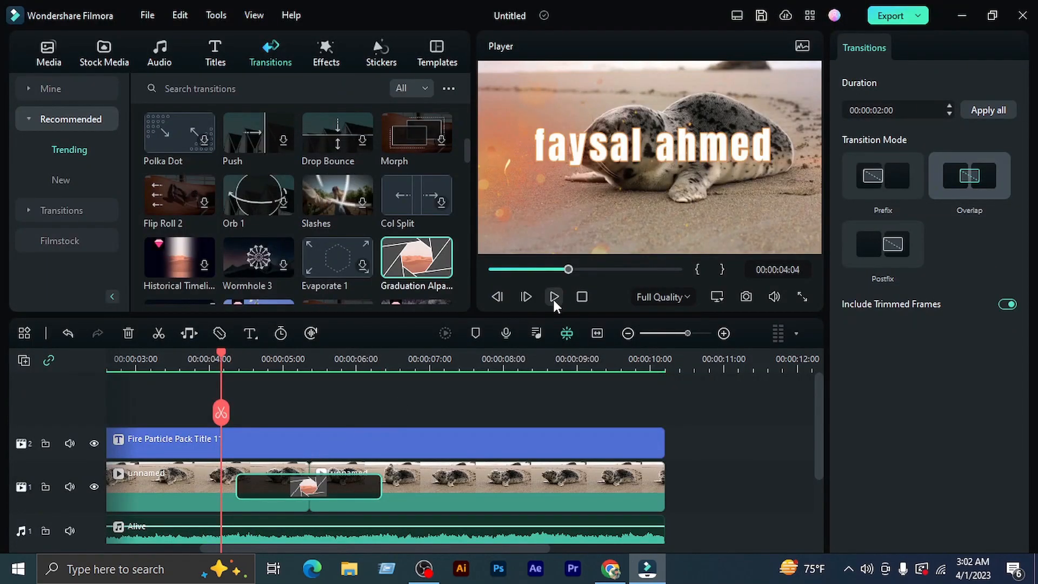
pyautogui.click(554, 296)
pyautogui.click(554, 296)
pyautogui.moveTo(340, 358); pyautogui.dragTo(300, 370)
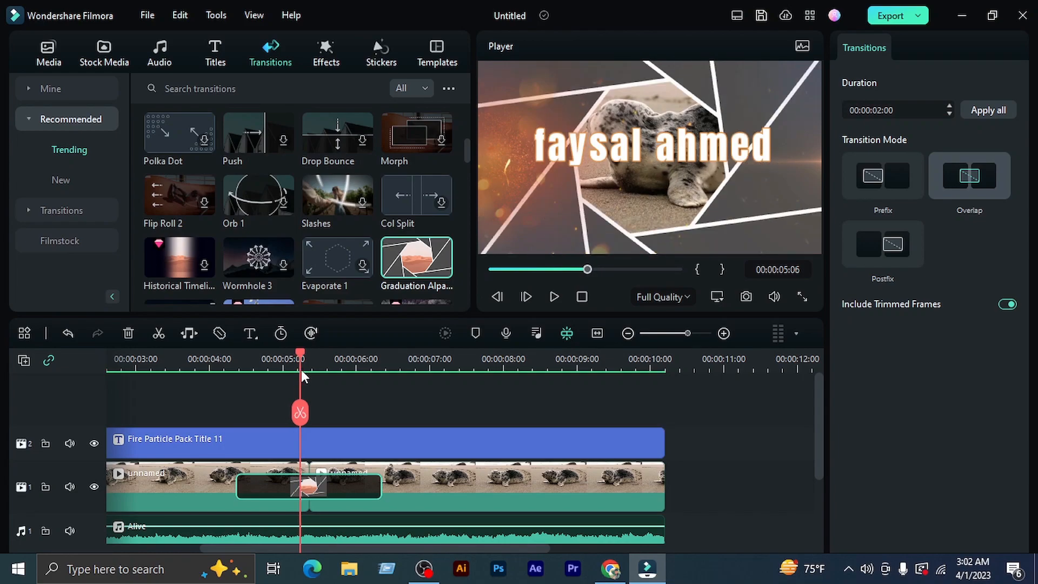
# Remove the Graduation transition from the cut between the seal clip parts and undo the clip's split
pyautogui.moveTo(300, 370); pyautogui.dragTo(272, 371)
pyautogui.scroll(-1, 273, 250)
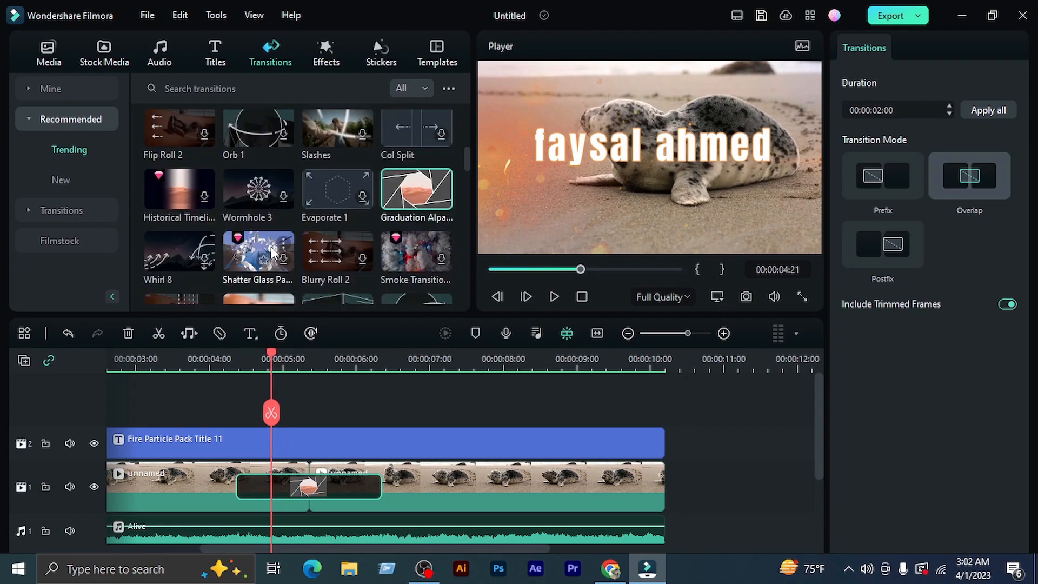
pyautogui.scroll(-3, 272, 250)
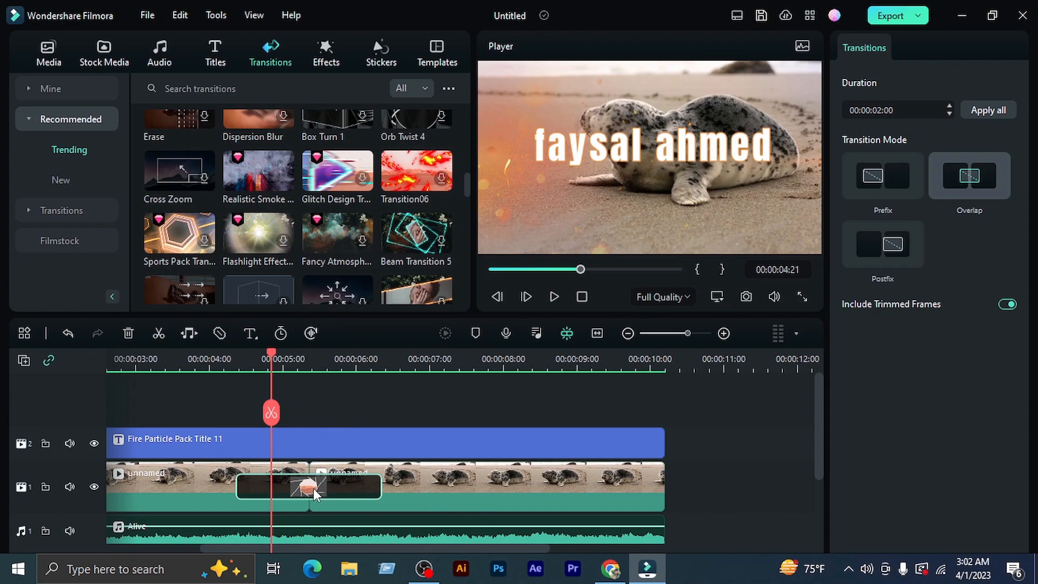
pyautogui.press('Delete')
pyautogui.hotkey('ctrl', 'z')
pyautogui.hotkey('ctrl', 'z')
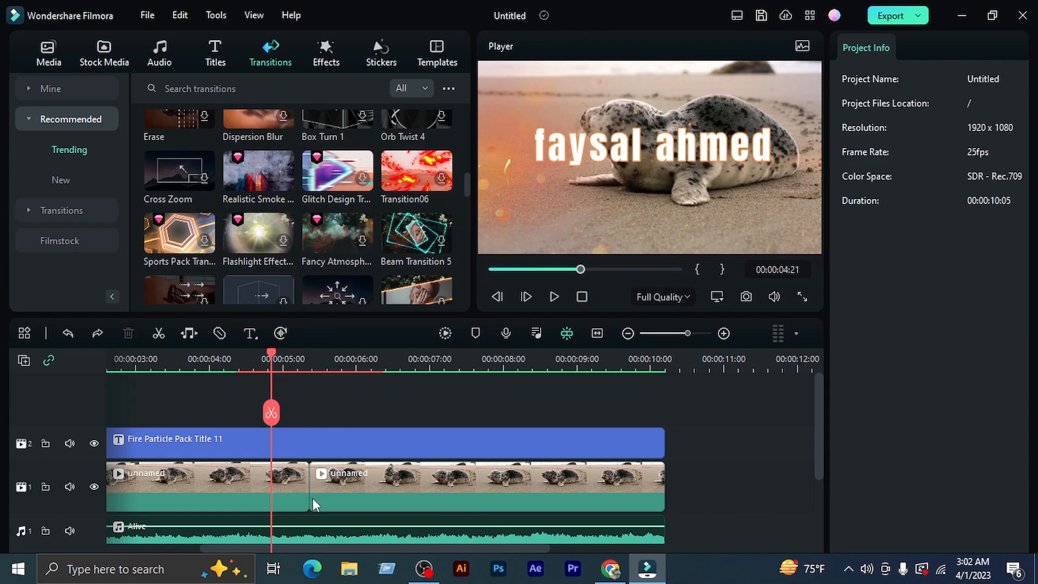
pyautogui.hotkey('ctrl', 'z')
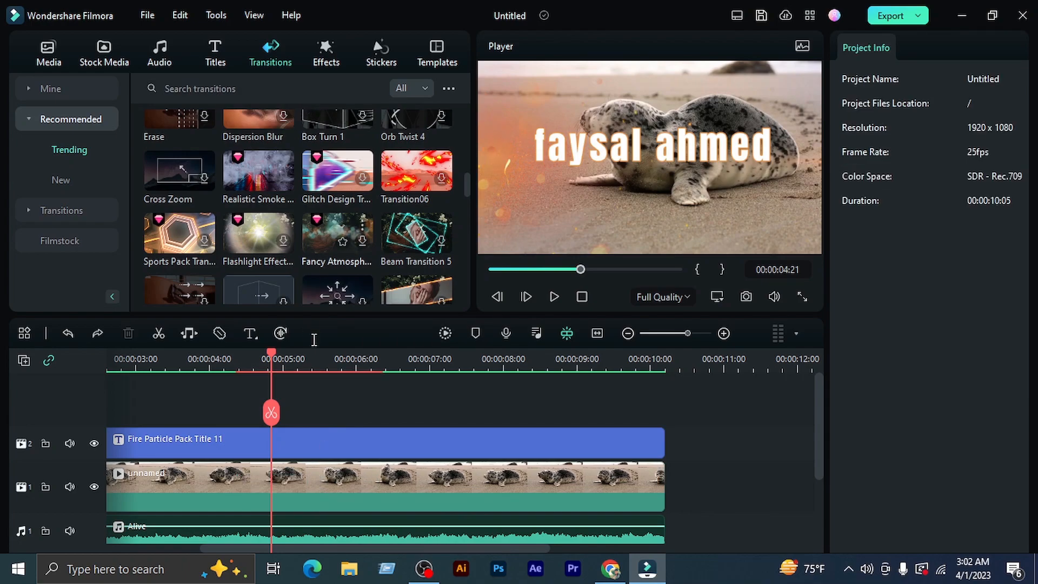
# Browse the trending effects, try Beam Flow 6 as a separate clip above the title at 00:00:04:21, and undo it
pyautogui.click(323, 58)
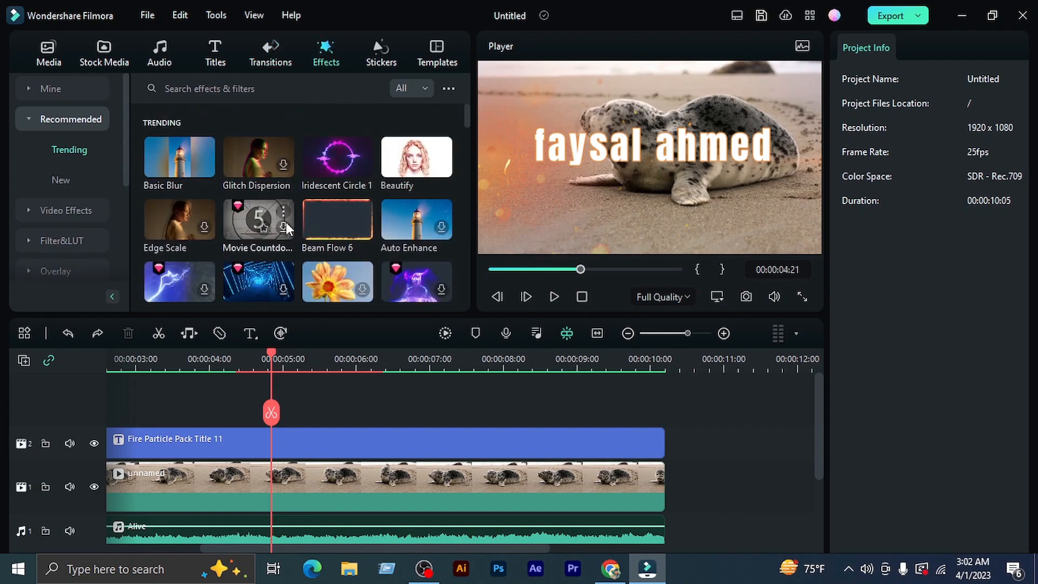
pyautogui.scroll(-10, 286, 222)
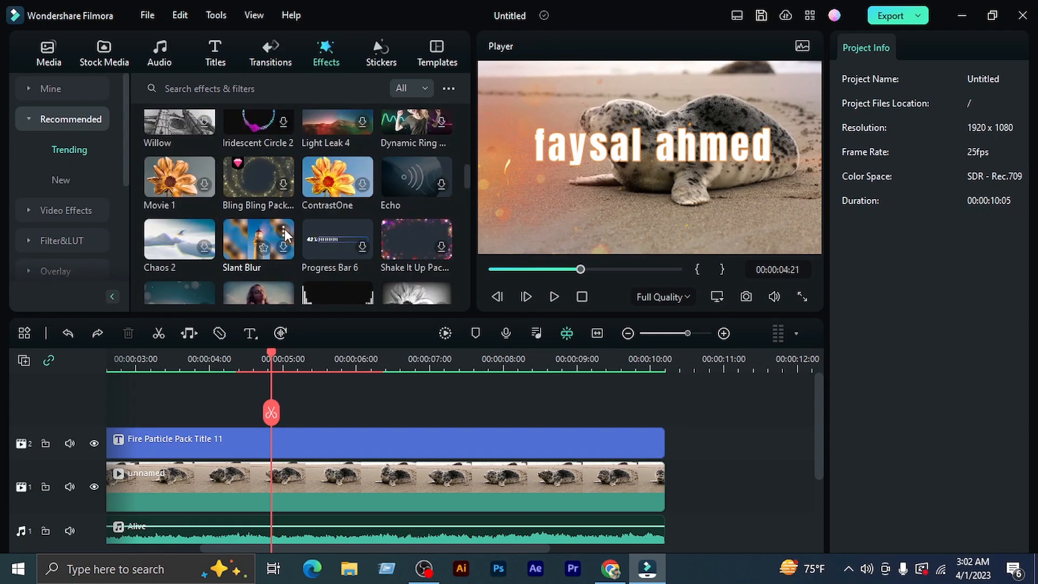
pyautogui.scroll(5, 285, 228)
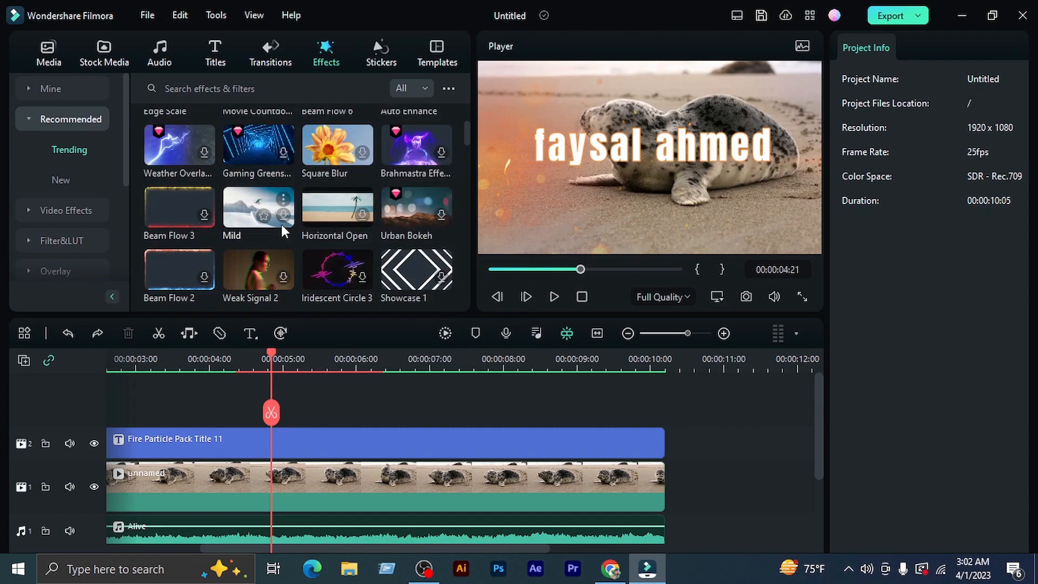
pyautogui.scroll(3, 204, 212)
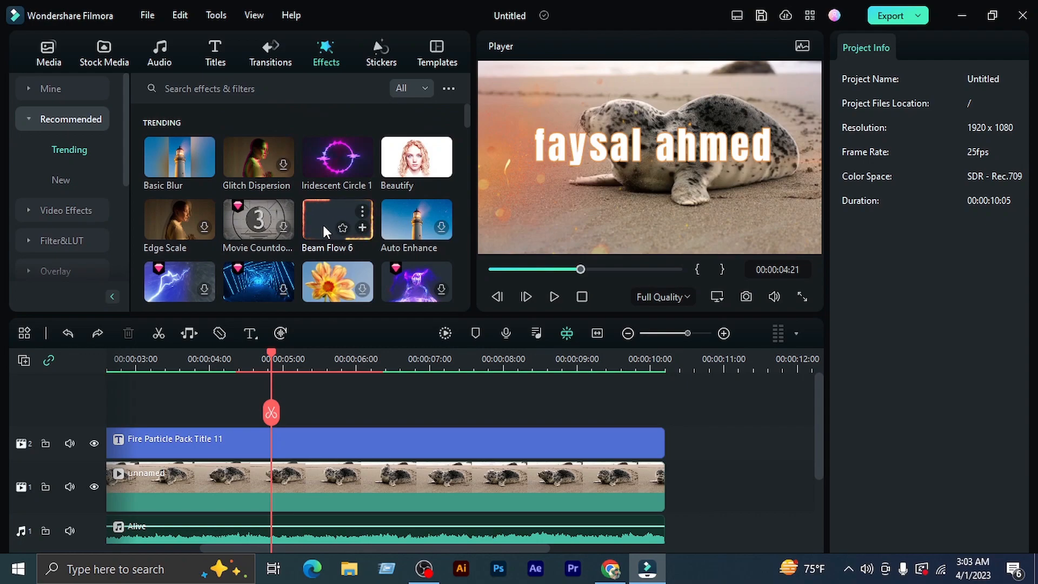
pyautogui.click(362, 228)
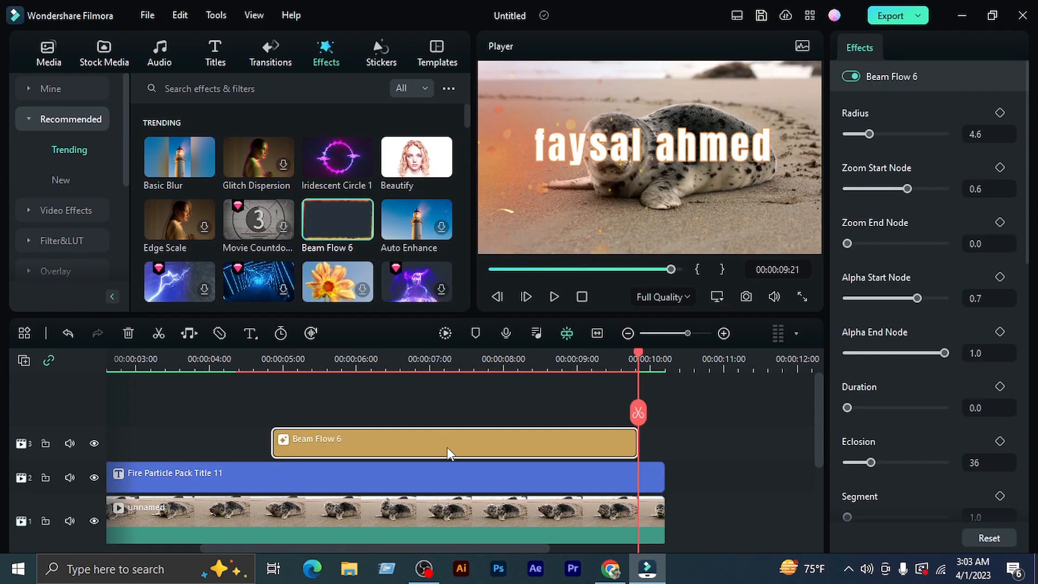
pyautogui.hotkey('ctrl', 'z')
# Apply the Beam Flow 6 effect directly to the seal clip
pyautogui.scroll(-1, 365, 293)
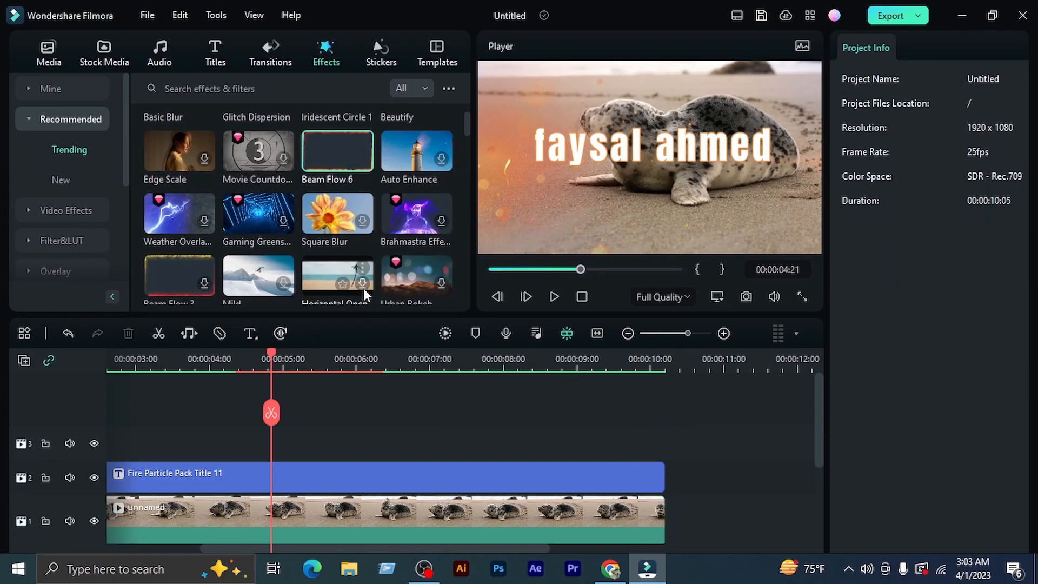
pyautogui.moveTo(818, 421); pyautogui.dragTo(816, 455)
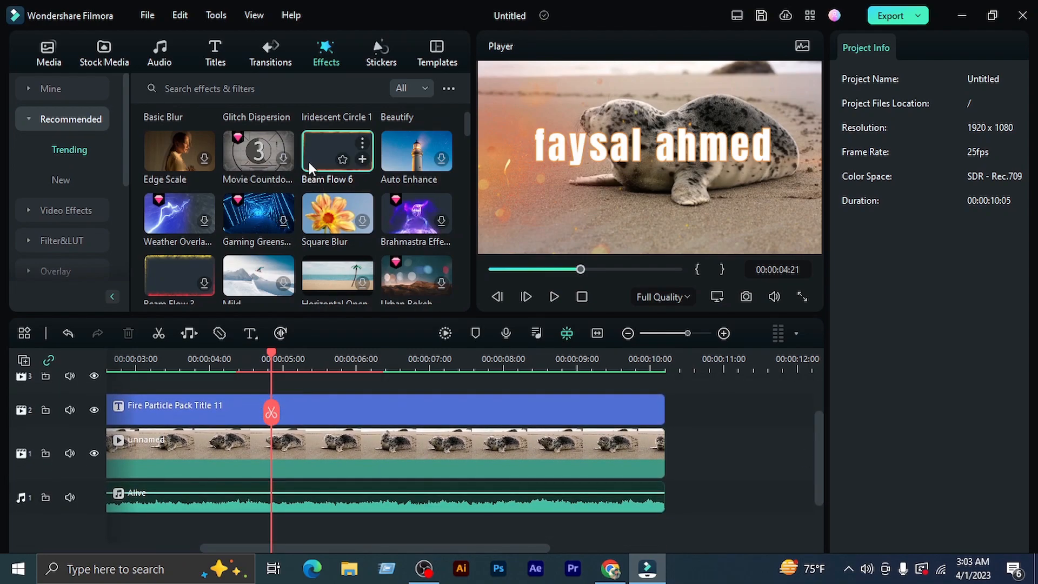
pyautogui.moveTo(320, 154); pyautogui.dragTo(264, 459)
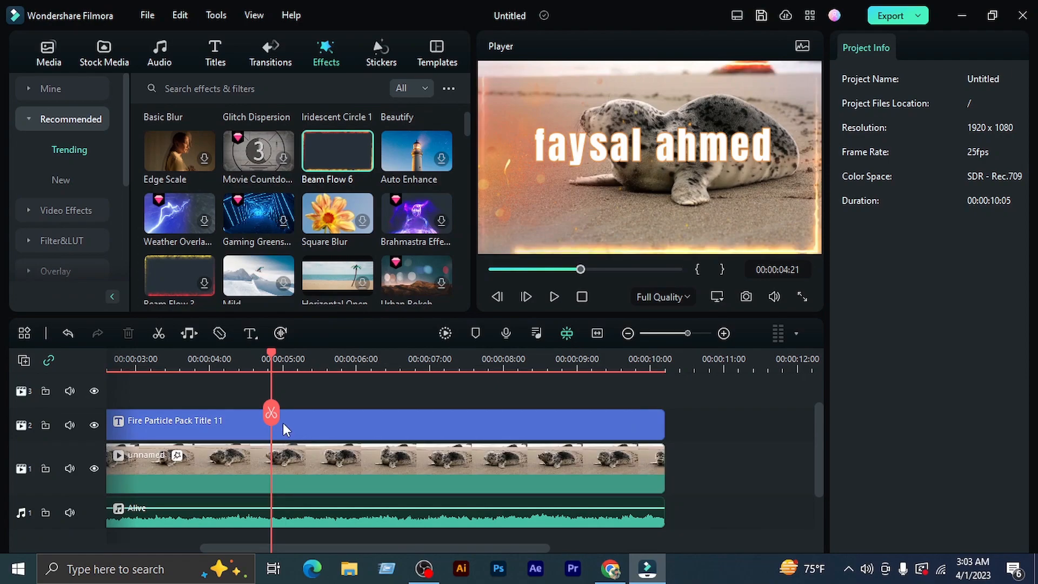
# Play the video with the Beam Flow 6 effect from the start in full screen and pause at 00:00:08:02
pyautogui.moveTo(269, 357); pyautogui.dragTo(111, 372)
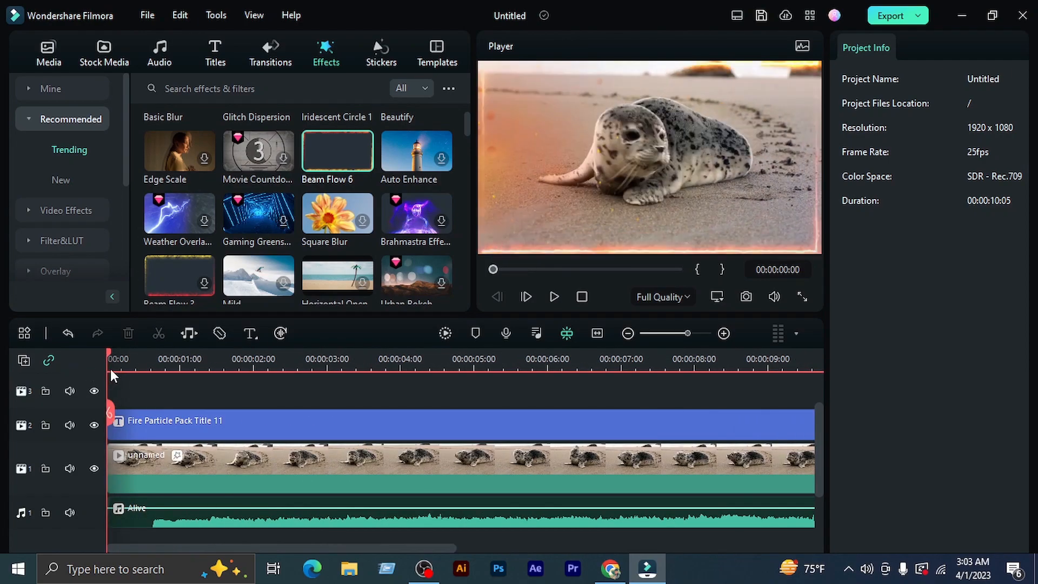
pyautogui.moveTo(360, 367); pyautogui.dragTo(227, 374)
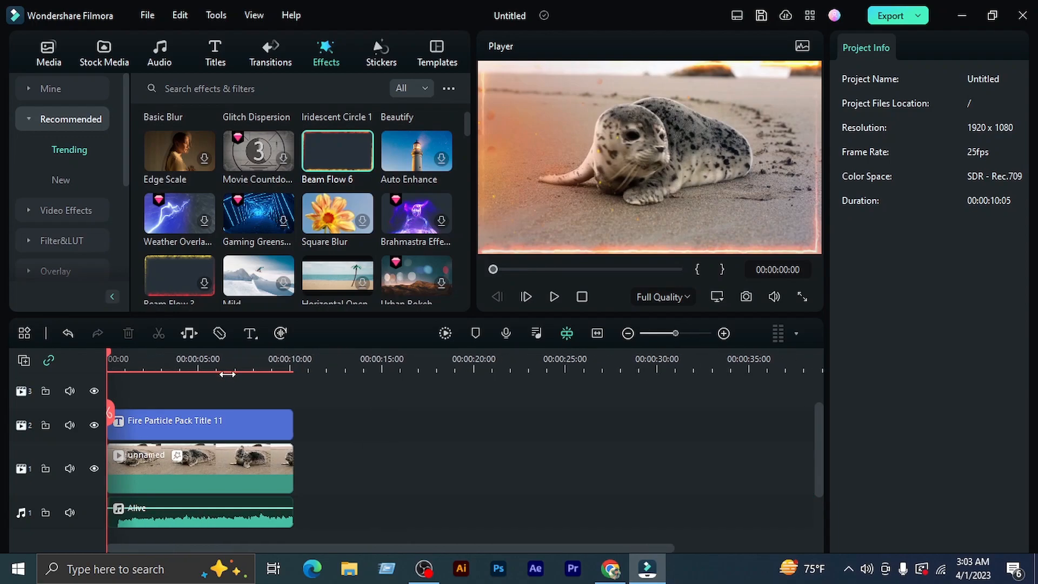
pyautogui.click(554, 296)
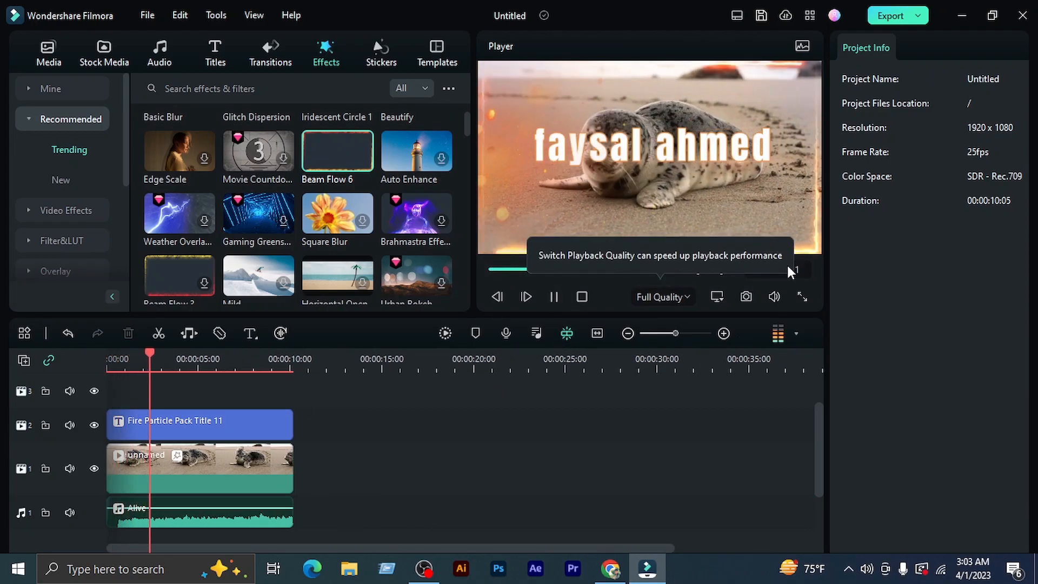
pyautogui.click(802, 296)
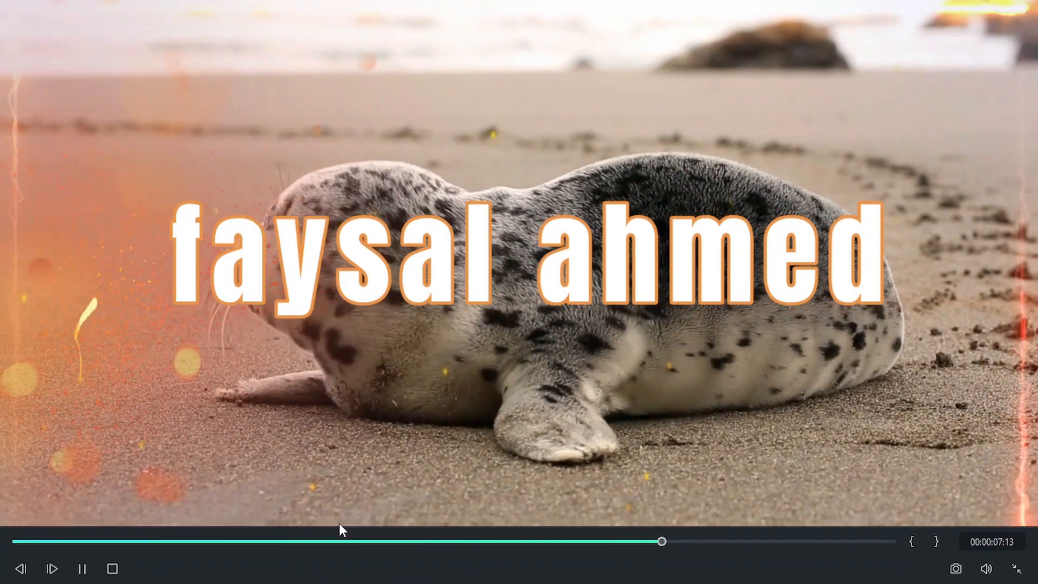
pyautogui.click(82, 568)
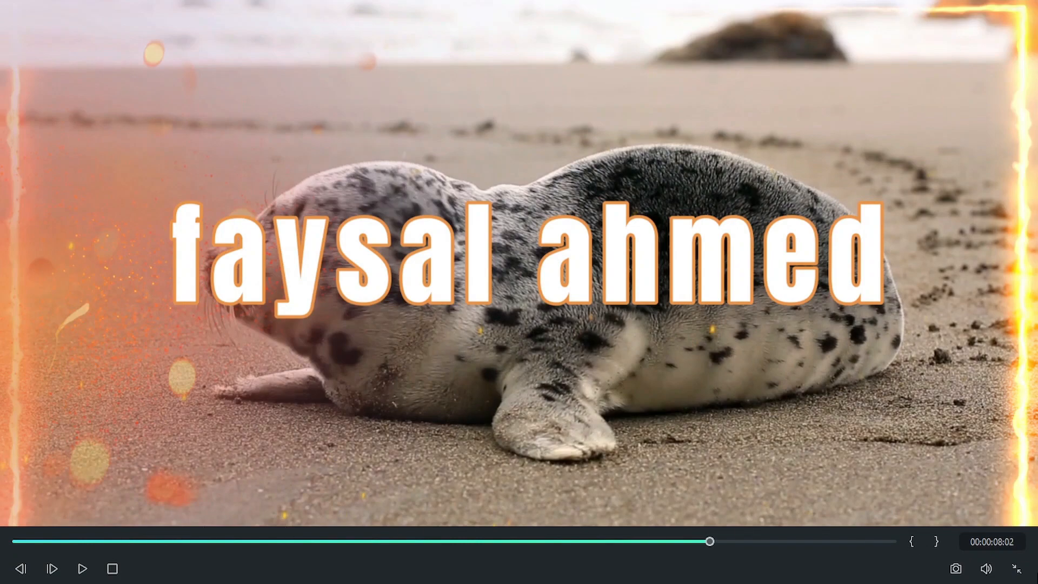
# Turn the player volume all the way down and replay the video in full screen before returning to the editor
pyautogui.moveTo(984, 573)
pyautogui.moveTo(985, 513); pyautogui.dragTo(986, 551)
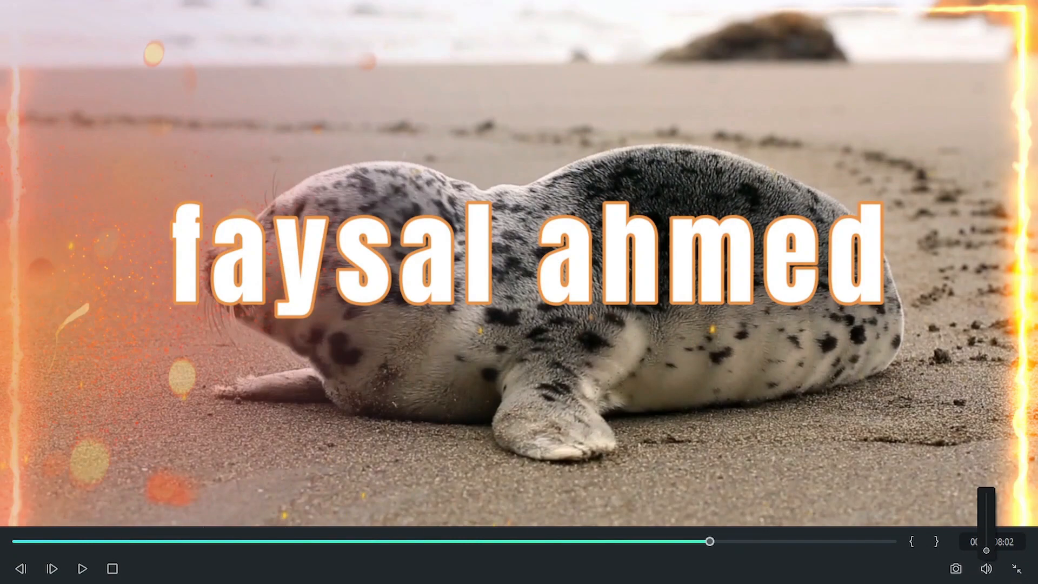
pyautogui.click(82, 568)
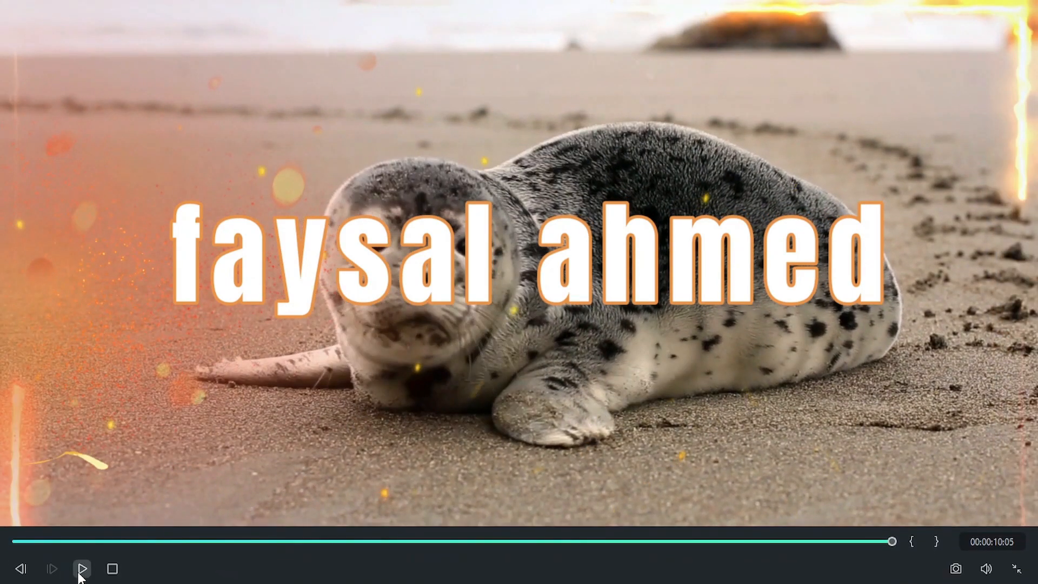
pyautogui.click(81, 568)
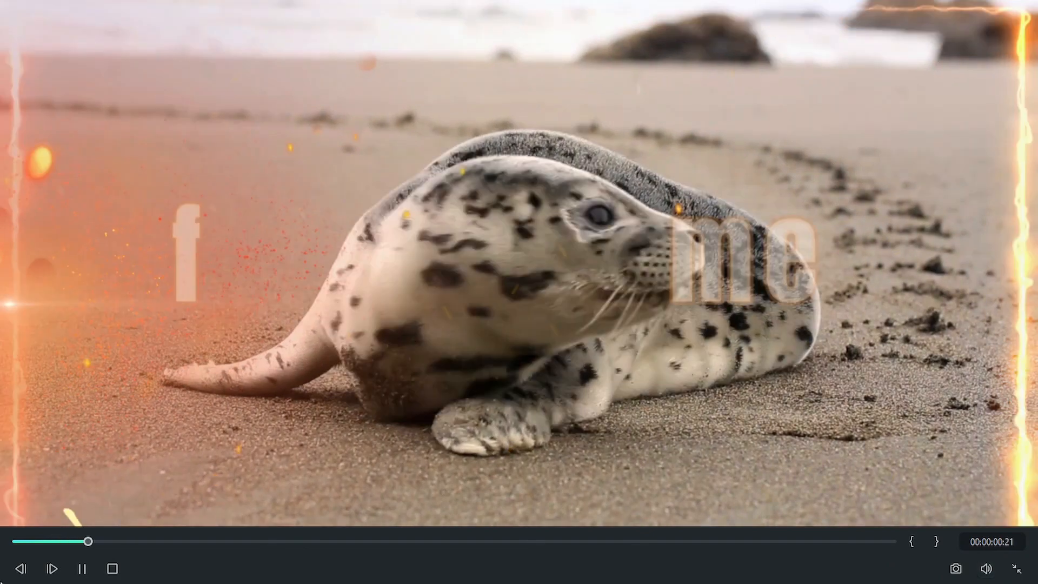
pyautogui.press('space')
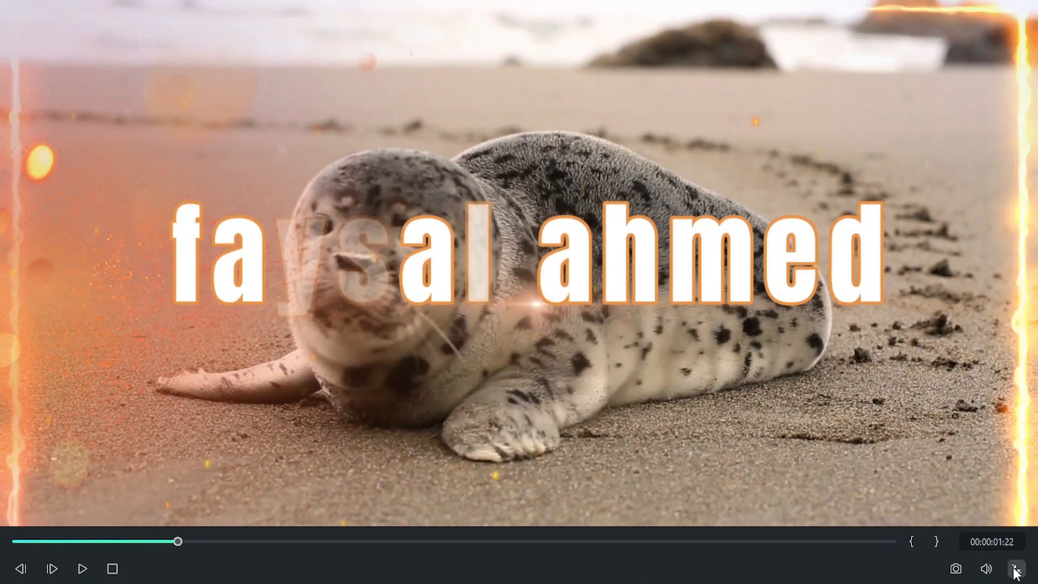
pyautogui.click(1015, 568)
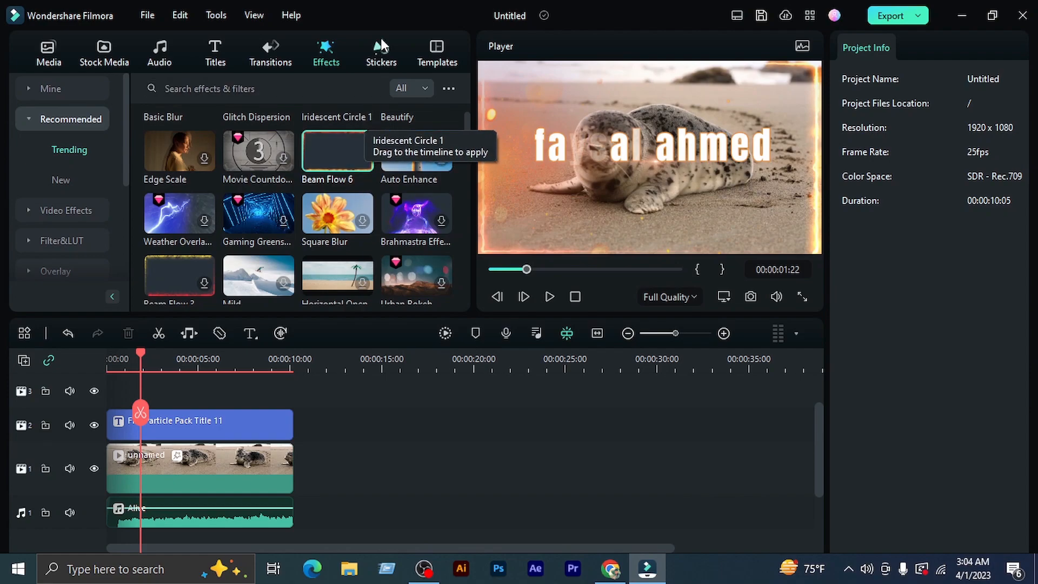
# Download the trending Subscribe1 sticker and place it on the track above the title, starting at about 00:00:03:00
pyautogui.click(383, 53)
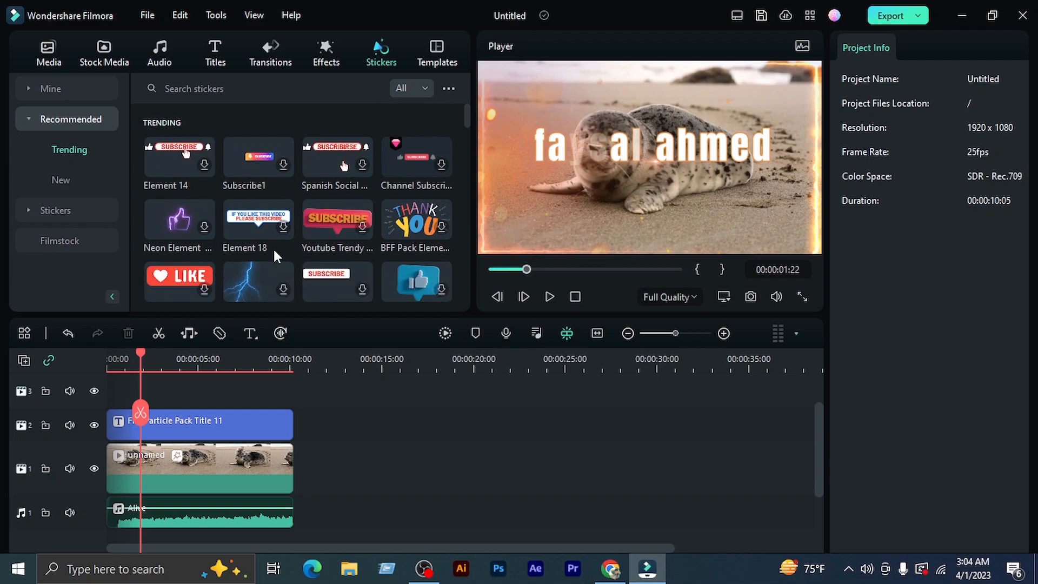
pyautogui.click(284, 164)
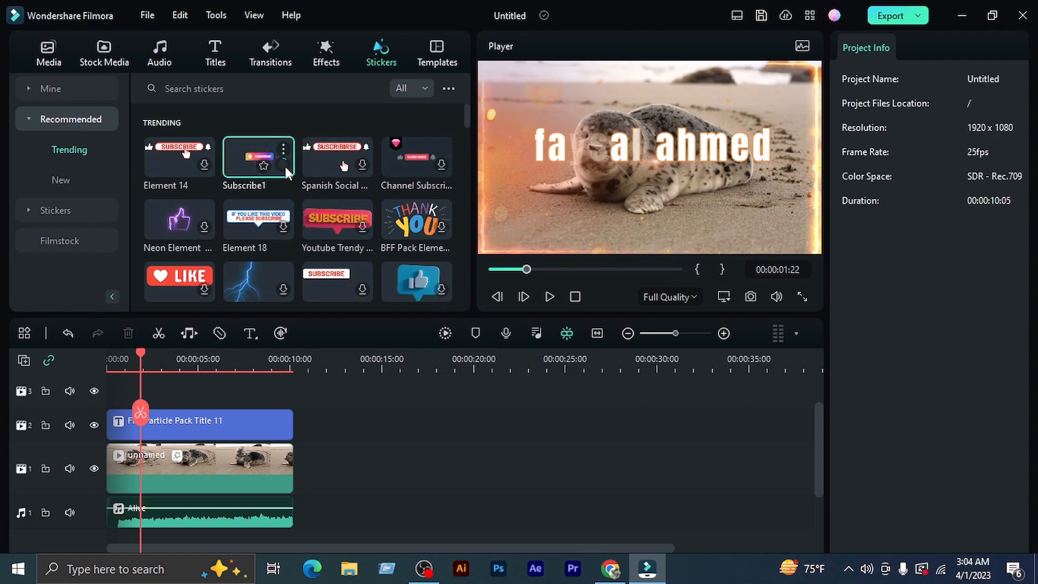
pyautogui.moveTo(285, 167); pyautogui.dragTo(258, 452)
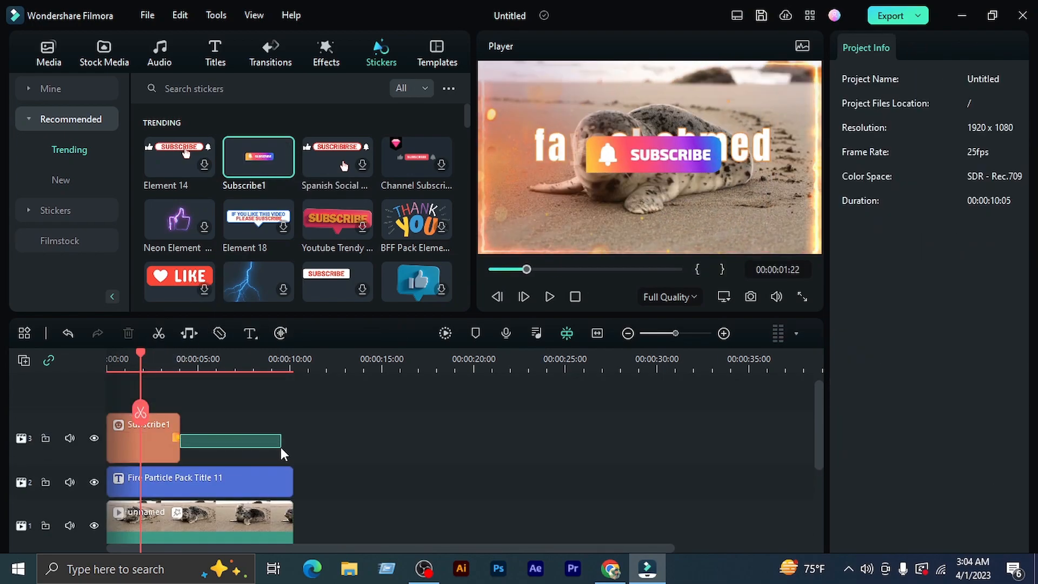
pyautogui.moveTo(178, 440); pyautogui.dragTo(307, 459)
pyautogui.moveTo(146, 434); pyautogui.dragTo(203, 433)
# Shrink the Subscribe1 sticker to about 73% and move it to the frame's upper-right corner, at about X 601, Y 395 px
pyautogui.click(153, 361)
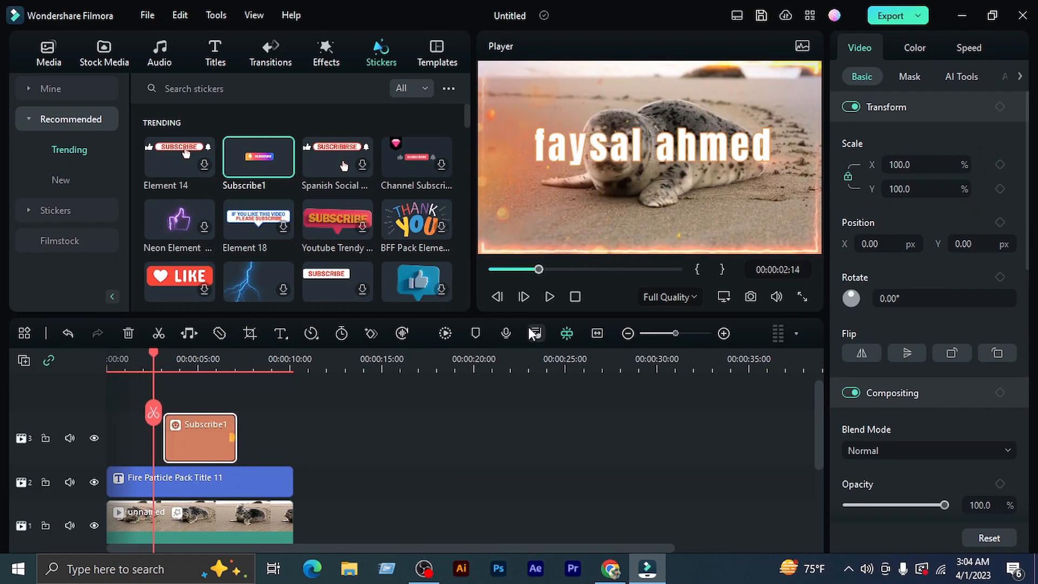
pyautogui.click(549, 296)
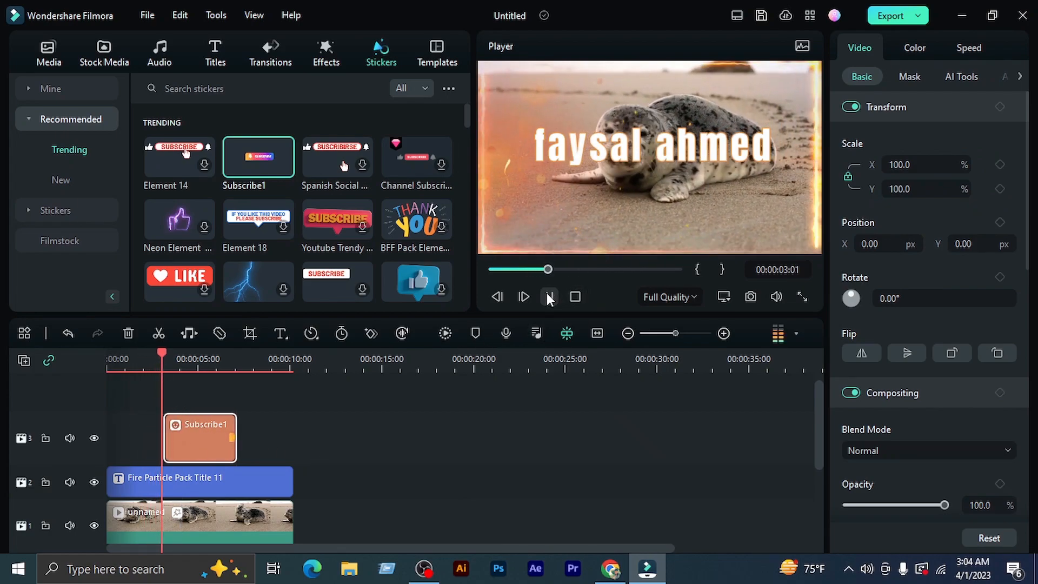
pyautogui.click(202, 448)
pyautogui.moveTo(625, 184); pyautogui.dragTo(607, 239)
pyautogui.moveTo(742, 115); pyautogui.dragTo(676, 142)
pyautogui.moveTo(584, 181); pyautogui.dragTo(792, 76)
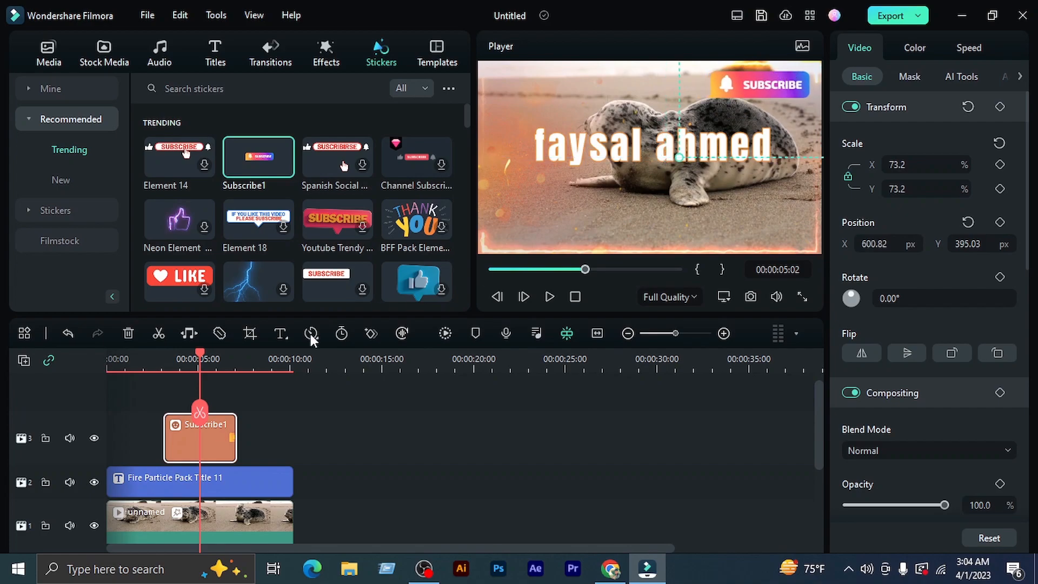
# Play the video from 00:00:02:12 to check the Subscribe1 sticker and pause at 00:00:06:13
pyautogui.moveTo(200, 361); pyautogui.dragTo(152, 359)
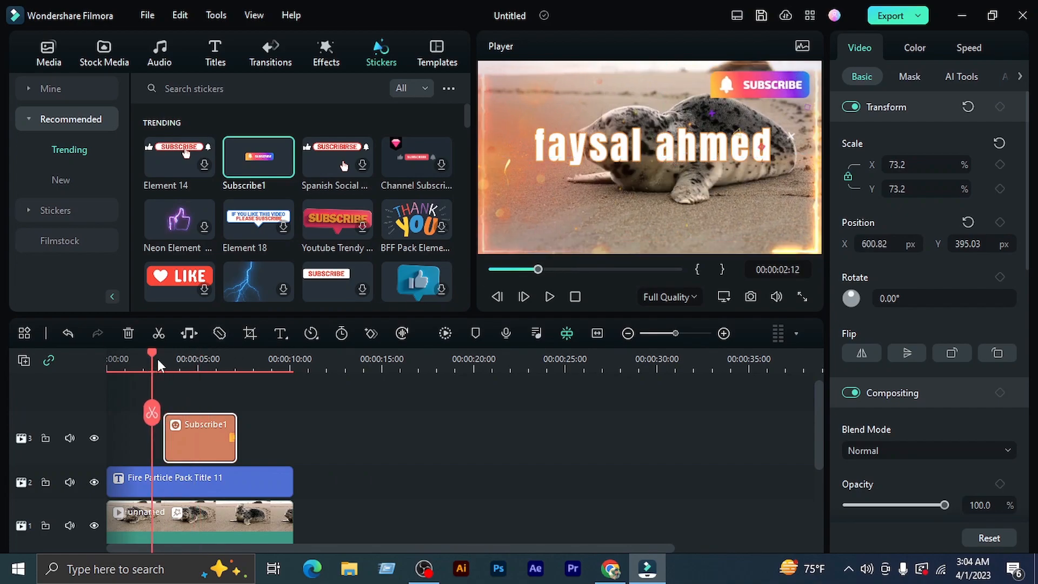
pyautogui.click(557, 296)
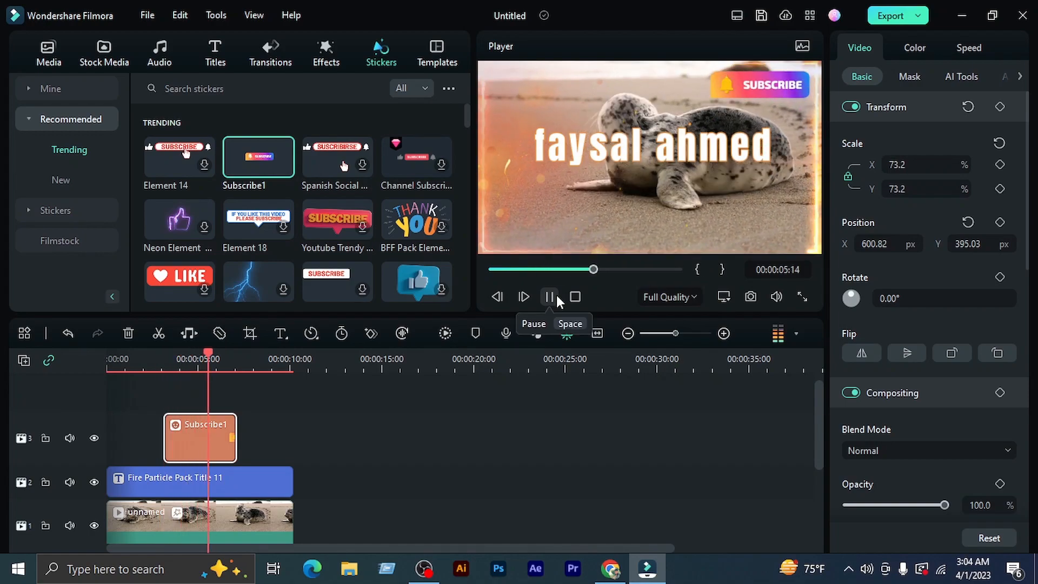
pyautogui.click(556, 298)
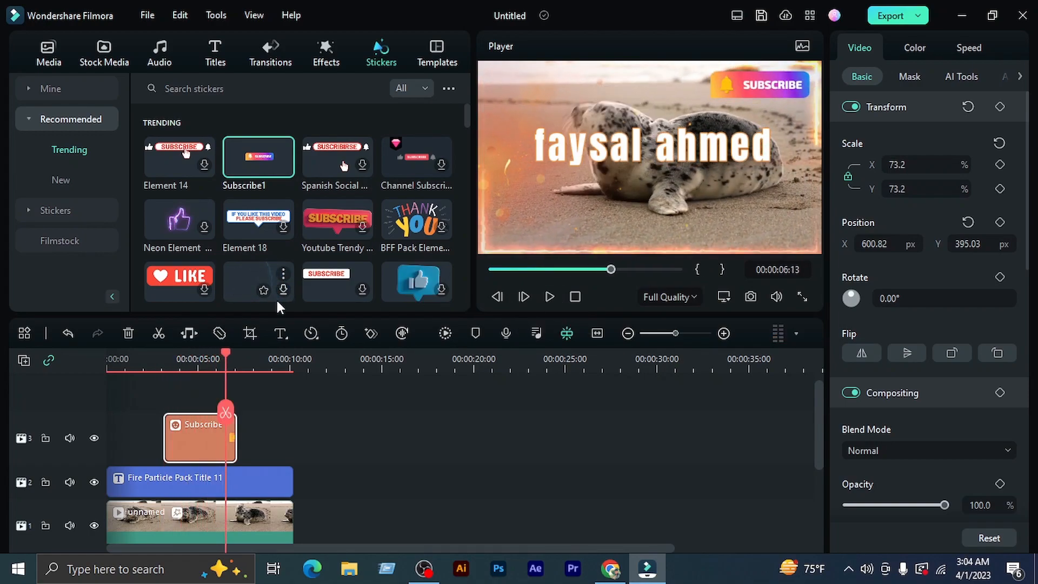
# Move the Subscribe1 sticker to about 00:00:16 and place the downloaded Superheroes lightning sticker at the timeline's start above the title
pyautogui.scroll(-1, 279, 290)
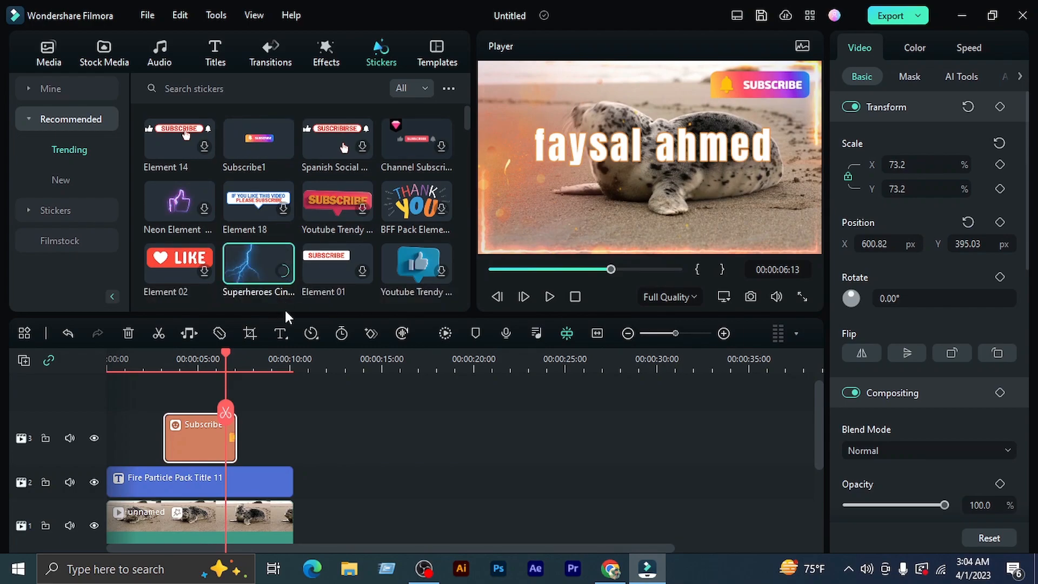
pyautogui.click(276, 266)
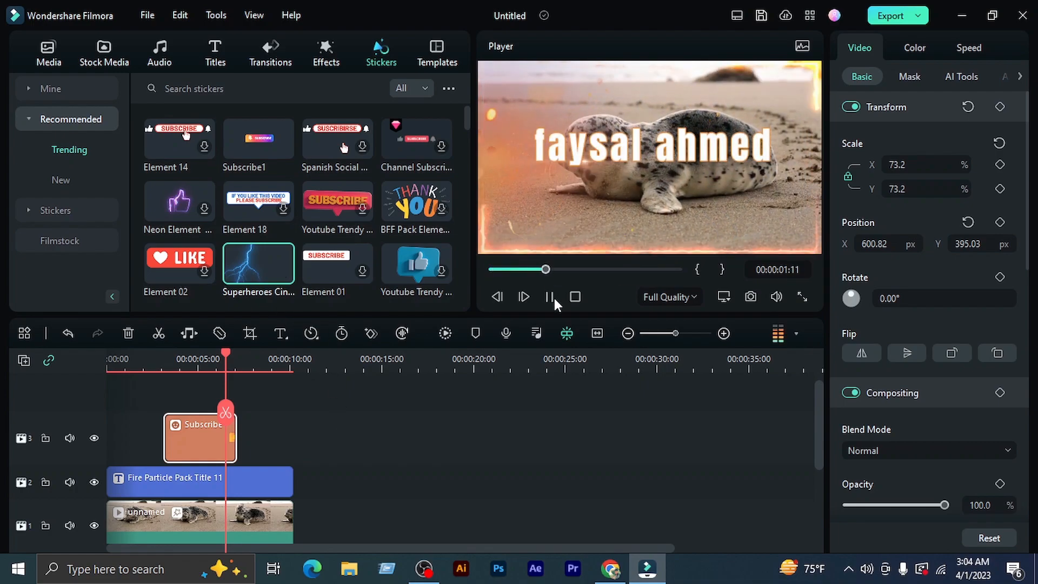
pyautogui.moveTo(250, 300); pyautogui.dragTo(435, 432)
pyautogui.moveTo(296, 492); pyautogui.dragTo(162, 502)
pyautogui.moveTo(223, 361); pyautogui.dragTo(108, 361)
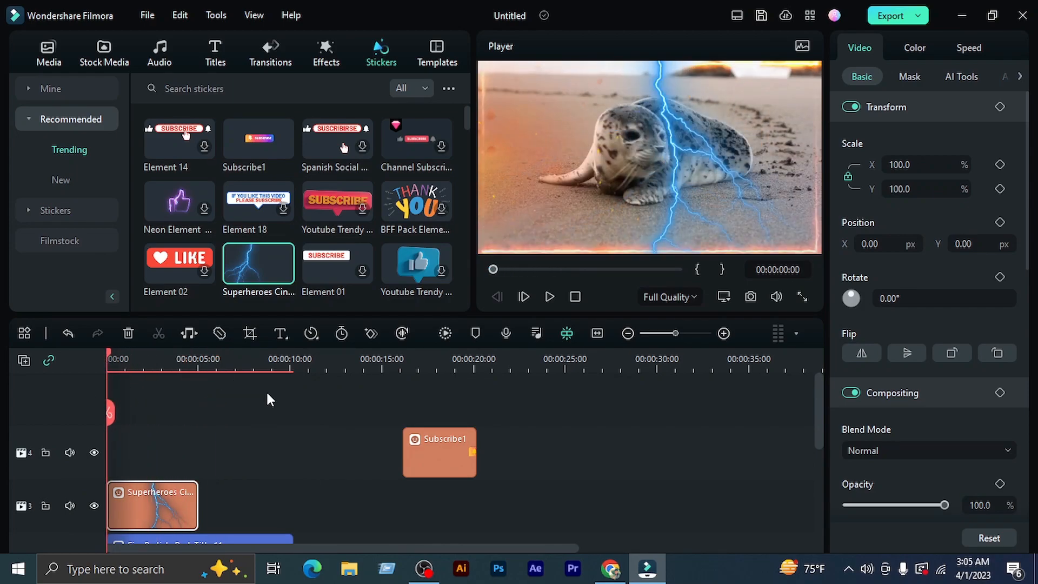
pyautogui.scroll(-3, 265, 400)
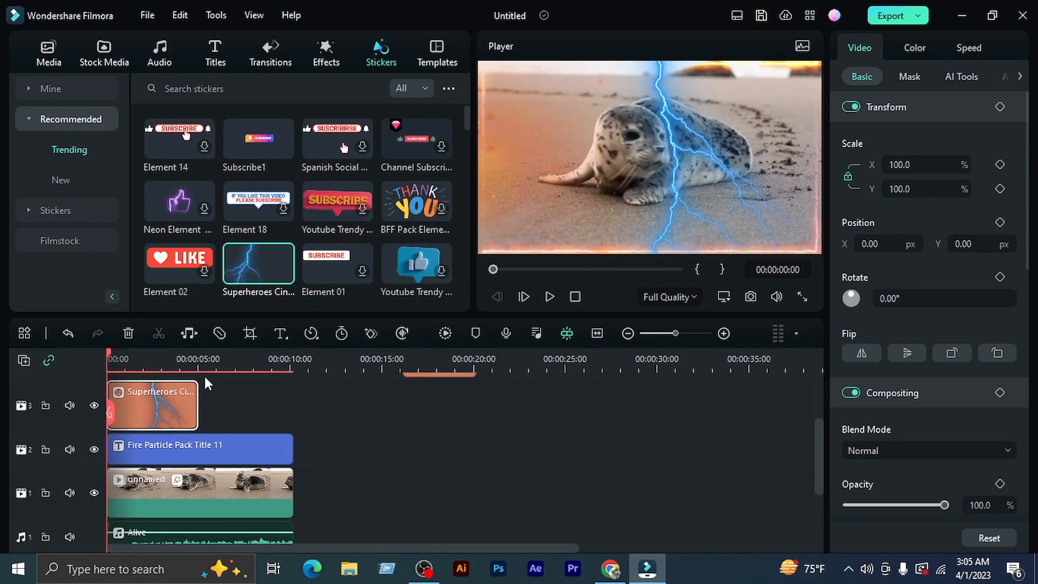
# Move the Superheroes lightning sticker to start at about 00:00:01 and preview the video from the beginning to 00:00:02:05
pyautogui.moveTo(192, 402); pyautogui.dragTo(214, 405)
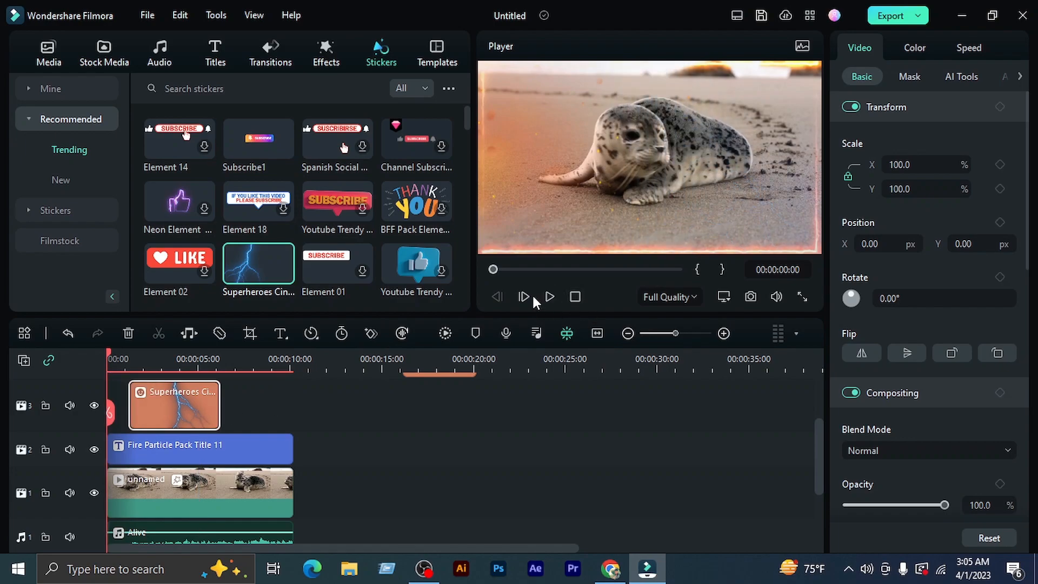
pyautogui.click(550, 297)
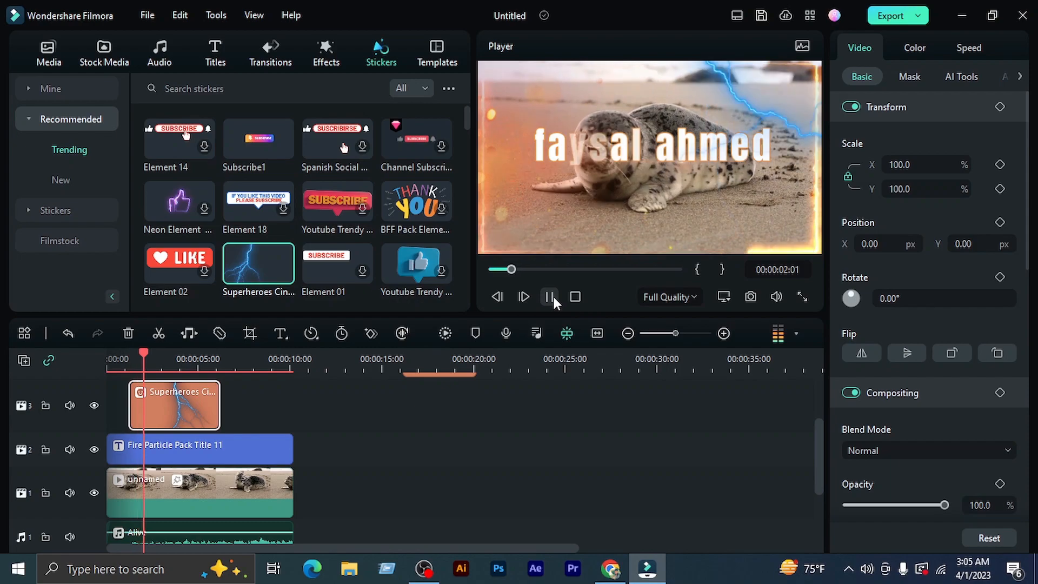
pyautogui.click(550, 296)
# Review the video full screen from the beginning, exit full screen, pause at 00:00:09:06 and return the playhead to the start
pyautogui.click(802, 297)
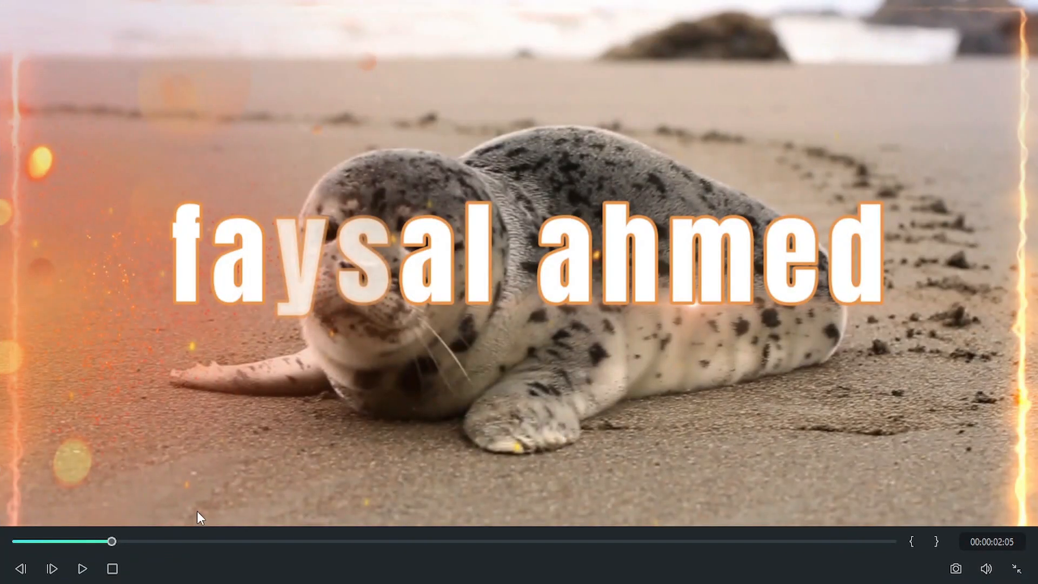
pyautogui.moveTo(113, 540); pyautogui.dragTo(10, 567)
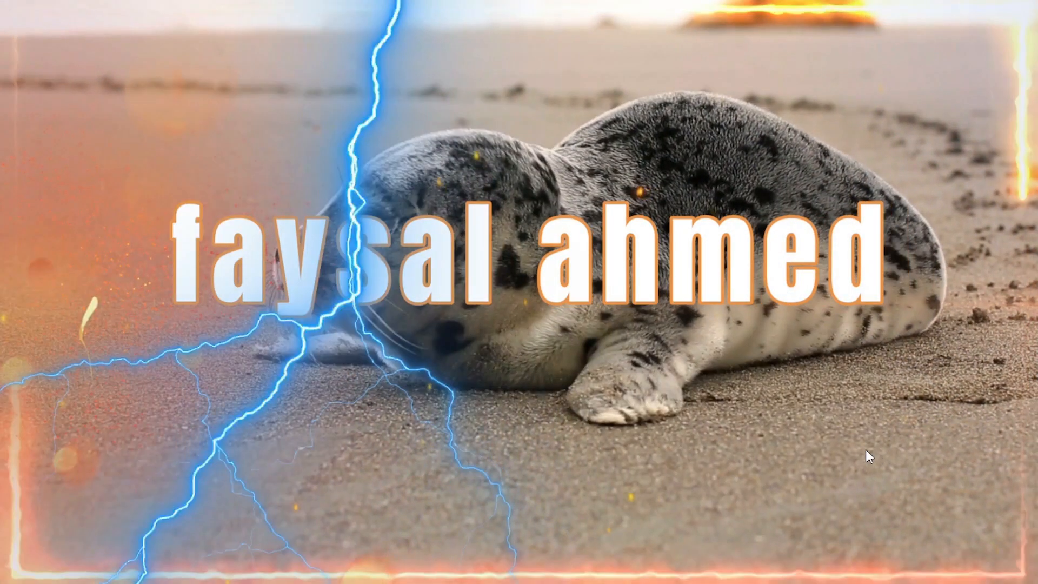
pyautogui.moveTo(1037, 478)
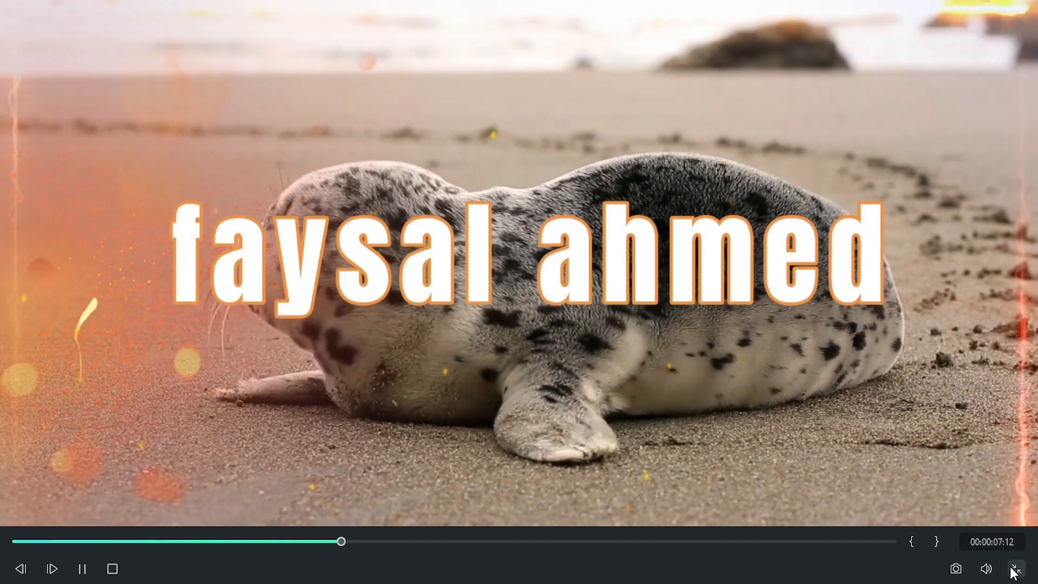
pyautogui.click(1015, 568)
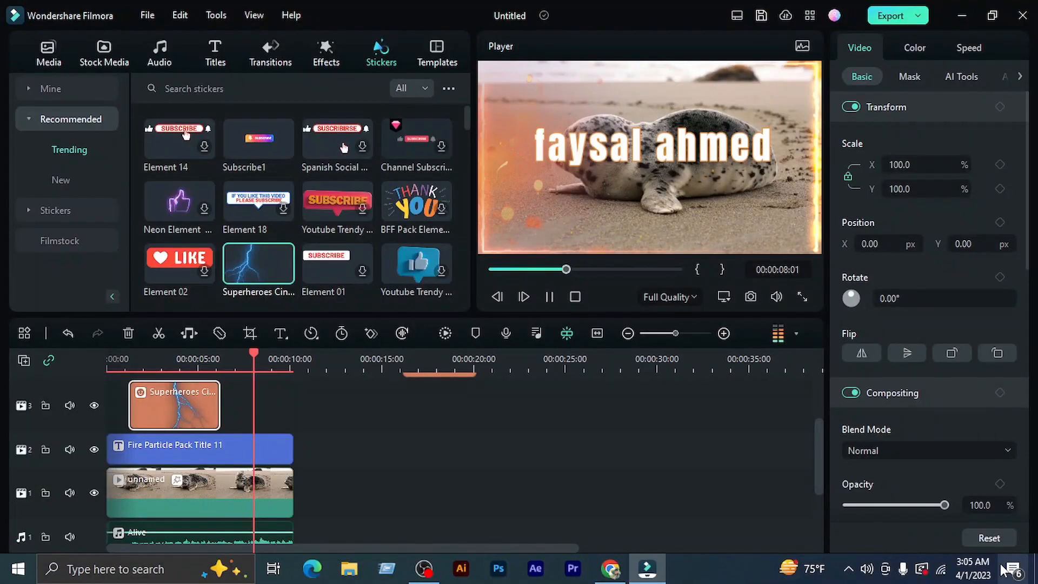
pyautogui.click(549, 296)
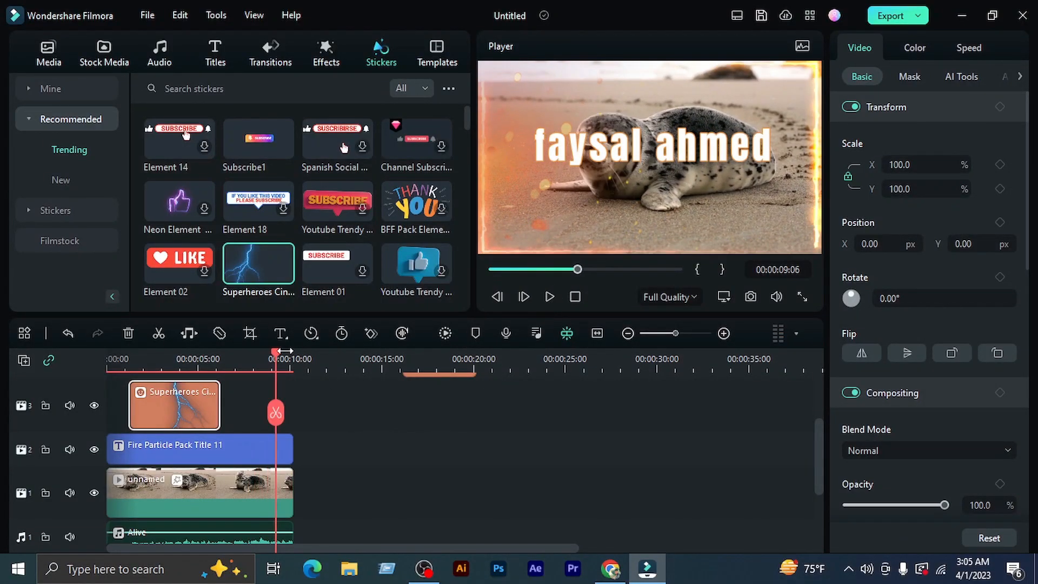
pyautogui.moveTo(278, 361); pyautogui.dragTo(83, 387)
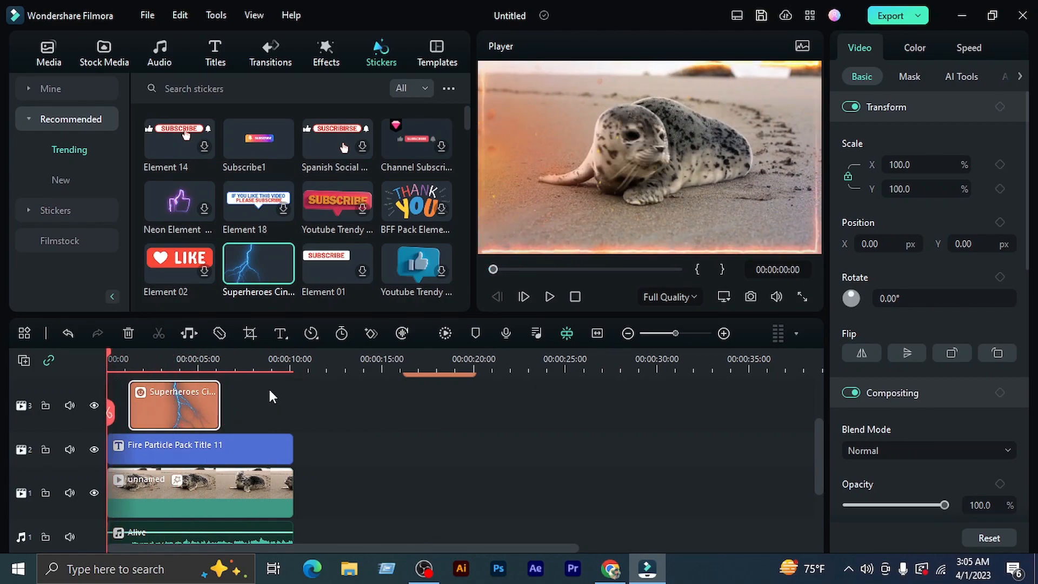
# Browse the available video templates and the trending transitions
pyautogui.click(437, 54)
pyautogui.scroll(-8, 291, 222)
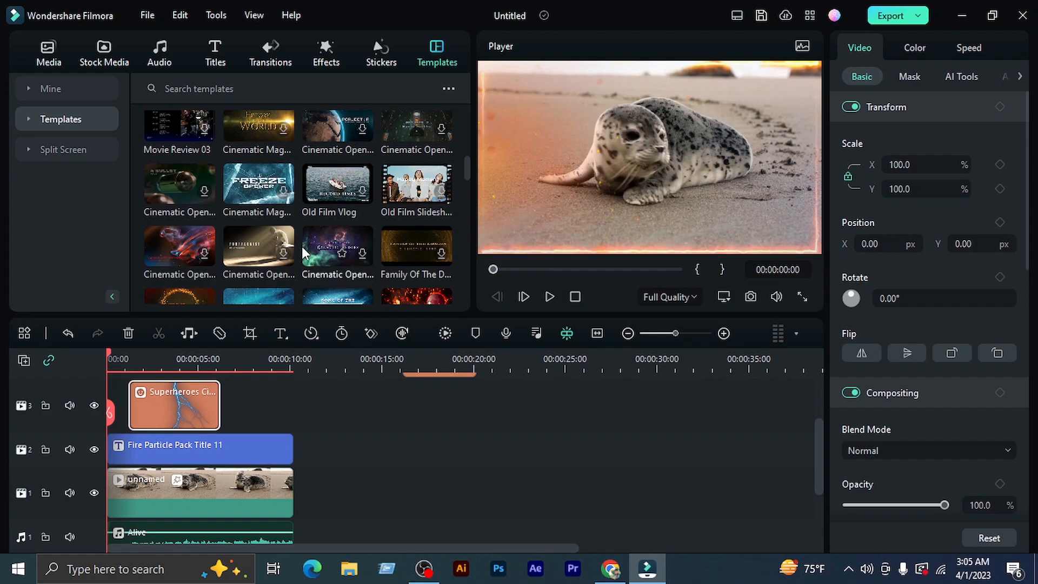
pyautogui.scroll(-3, 309, 247)
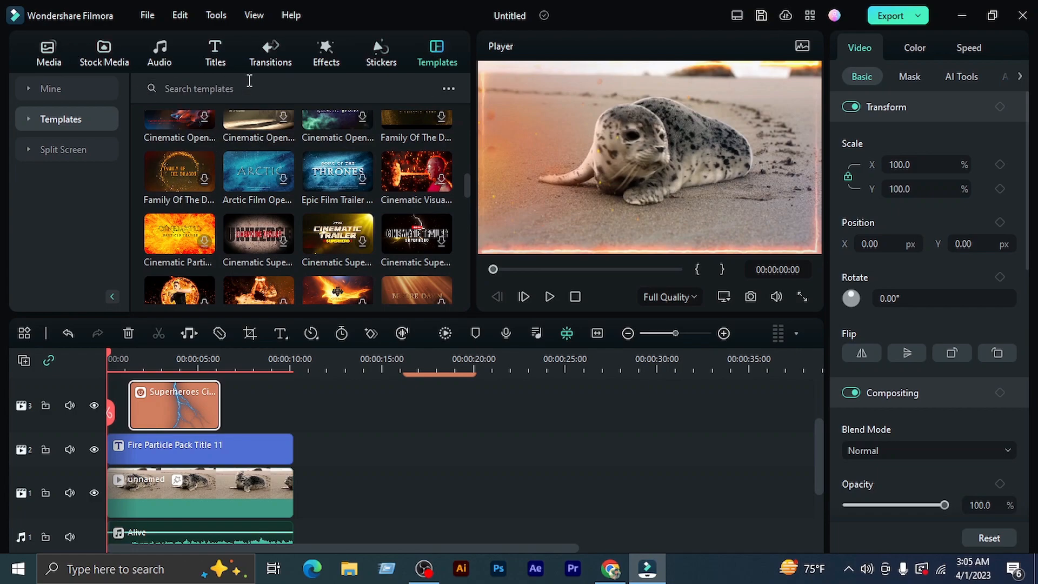
pyautogui.click(282, 50)
pyautogui.scroll(-3, 291, 263)
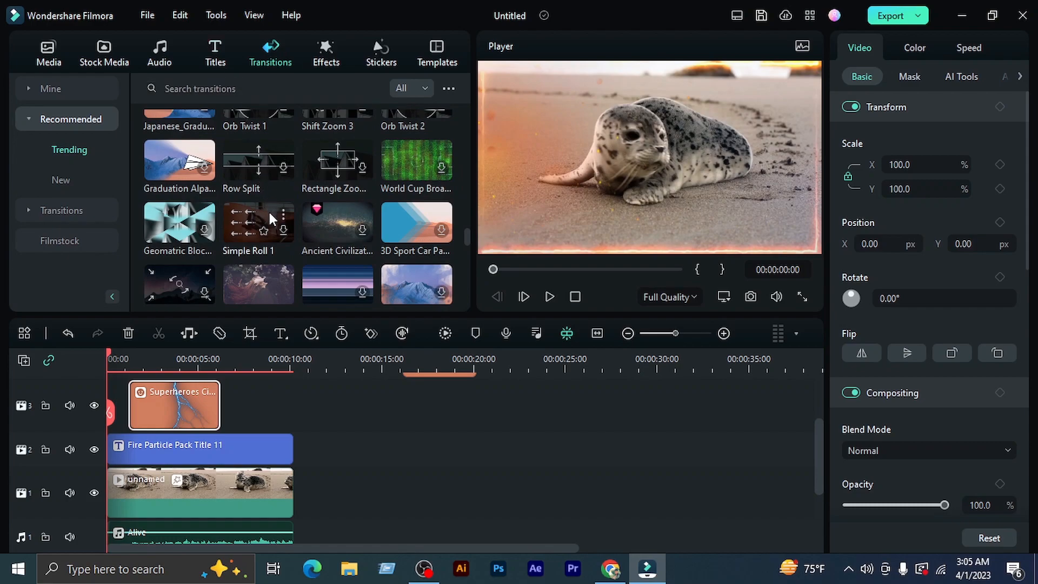
pyautogui.scroll(-5, 320, 275)
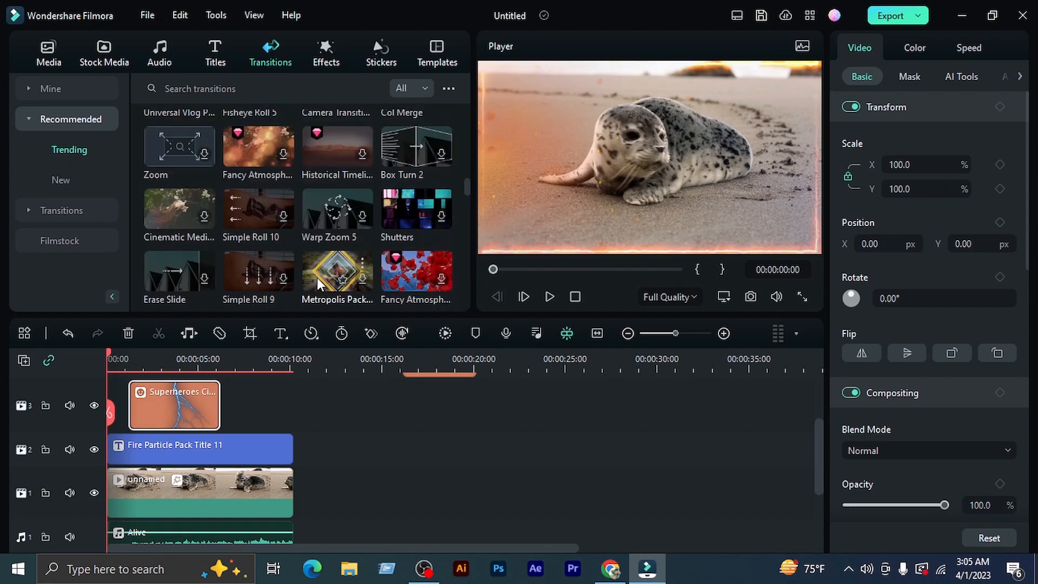